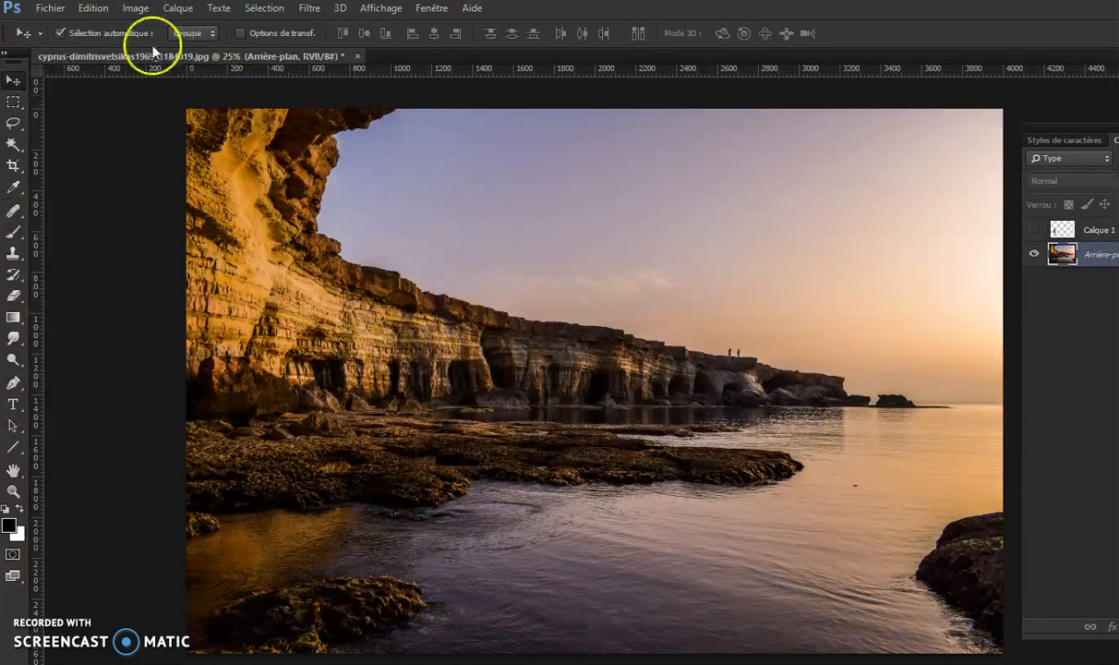
Step: Try darkening the Arrière-plan layer with a direct Curves adjustment mapping input 139 to output 116, and undo it
{"action": "left_click", "coordinate": [136, 9]}
{"action": "mouse_move", "coordinate": [150, 49]}
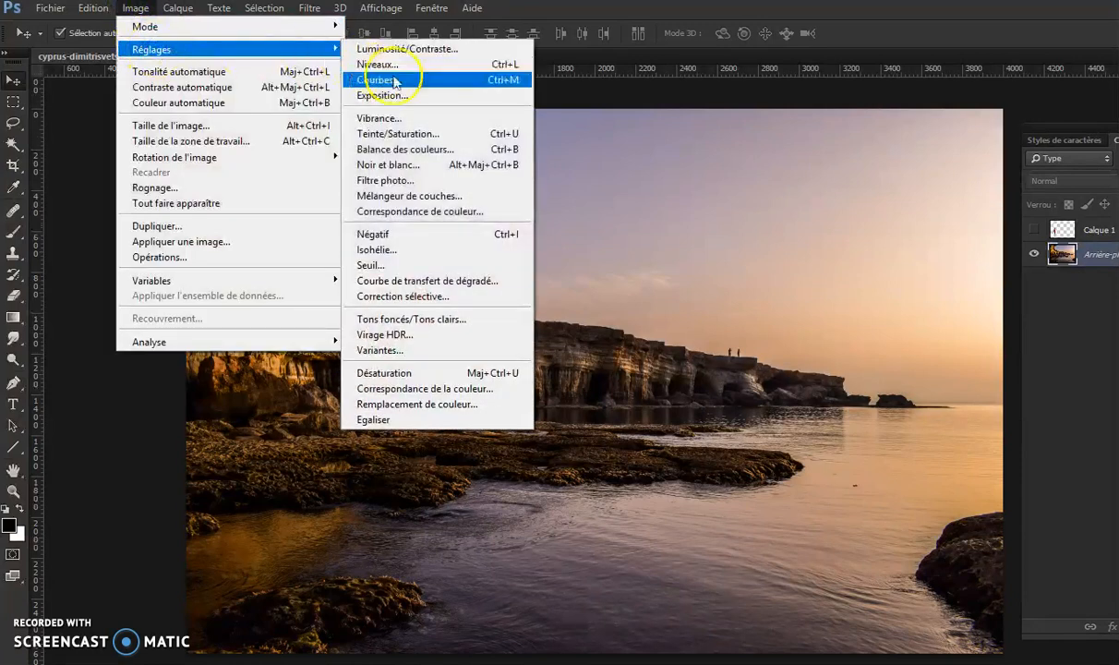
{"action": "left_click", "coordinate": [397, 80]}
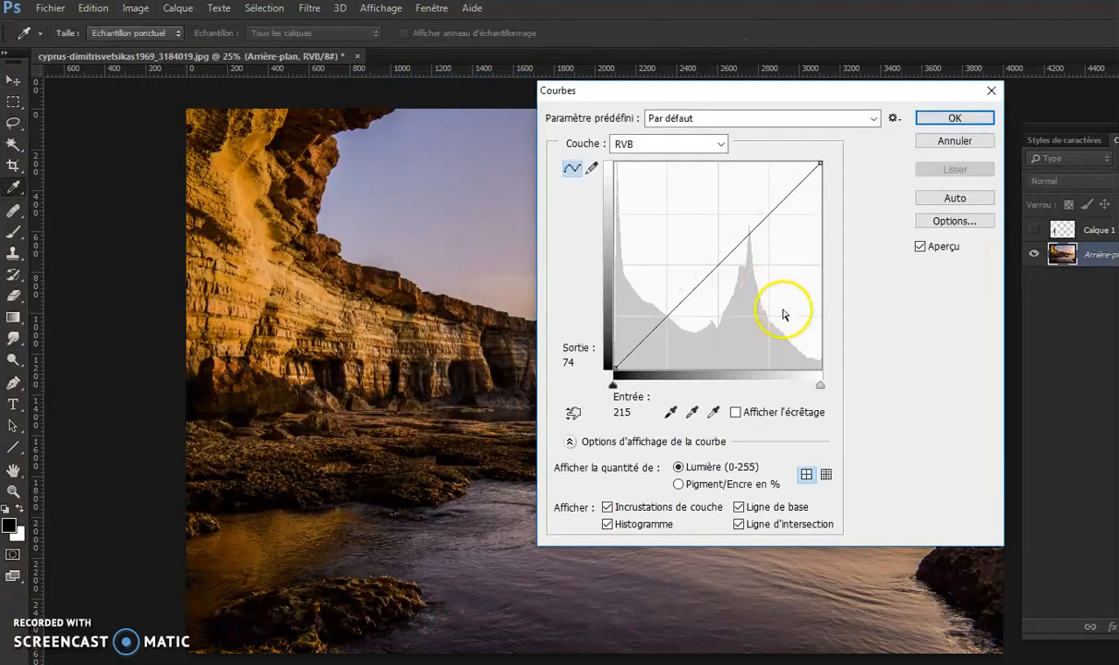
{"action": "left_click_drag", "start_coordinate": [719, 266], "coordinate": [728, 274]}
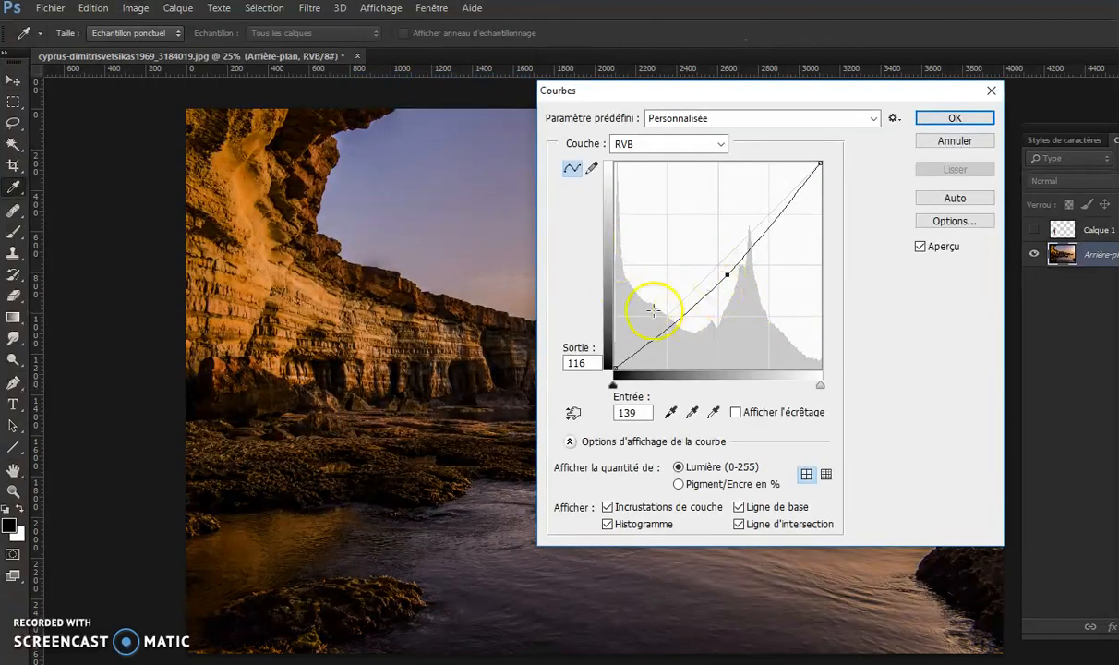
{"action": "left_click", "coordinate": [952, 118]}
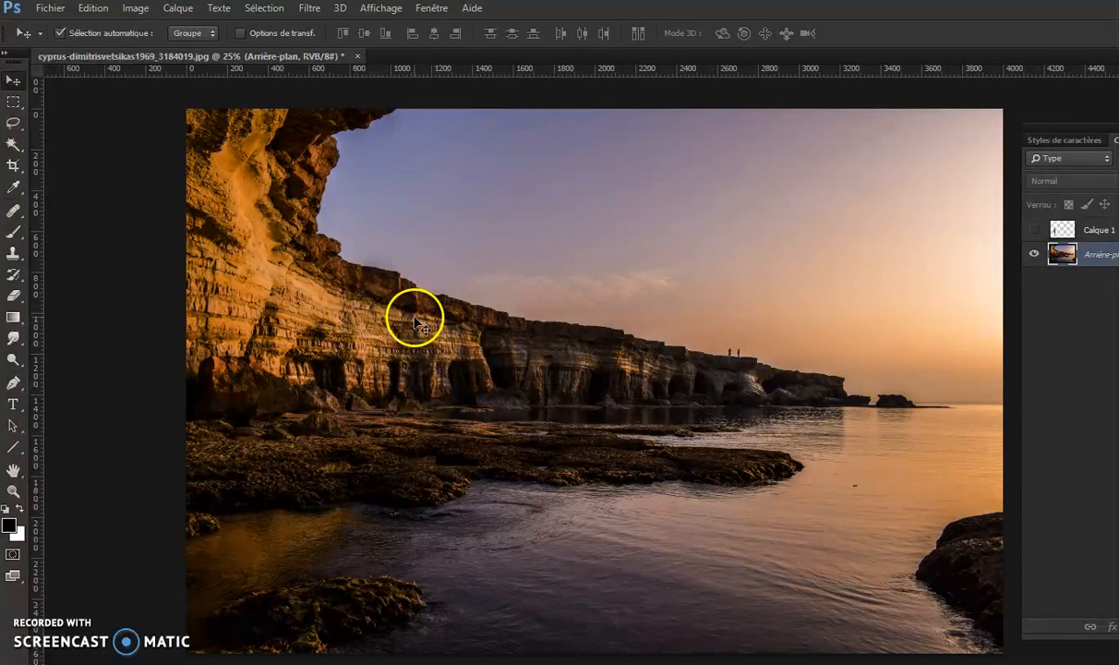
{"action": "left_click", "coordinate": [94, 8]}
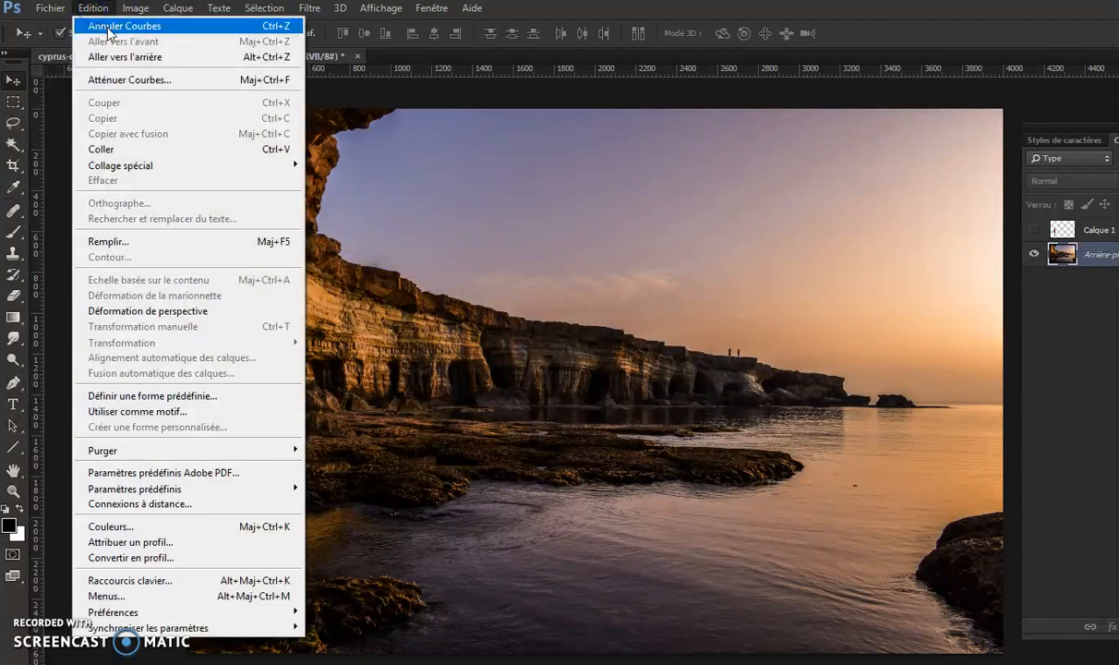
{"action": "left_click", "coordinate": [108, 27]}
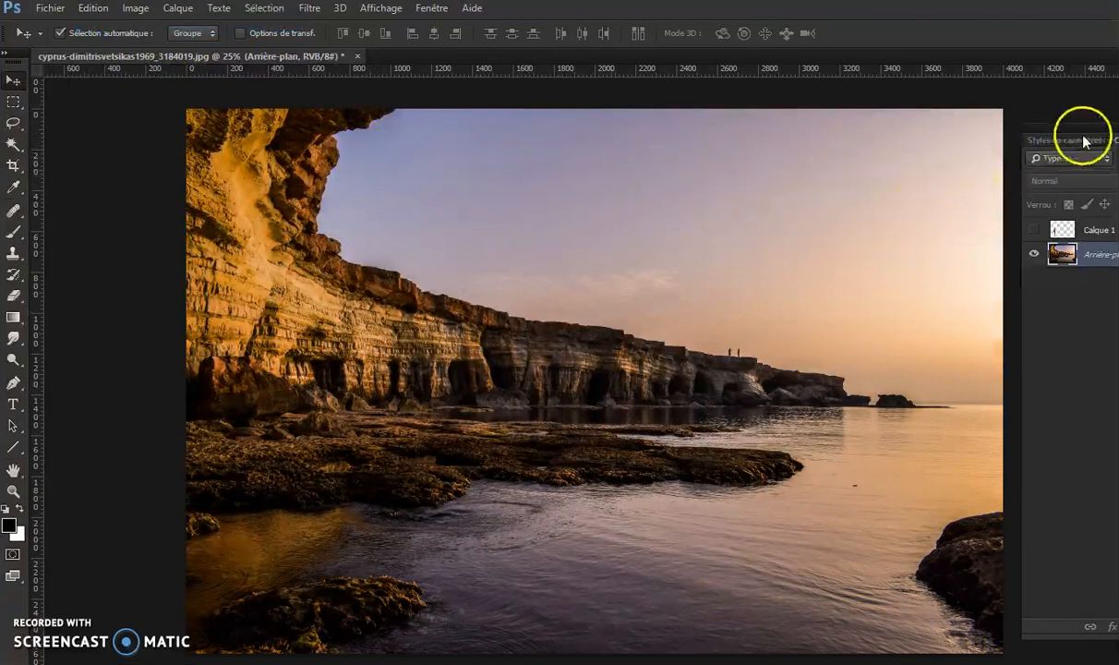
Step: Separate the Calques panel from its panel group and place it fully visible over the image
{"action": "left_click_drag", "start_coordinate": [1071, 141], "coordinate": [807, 118]}
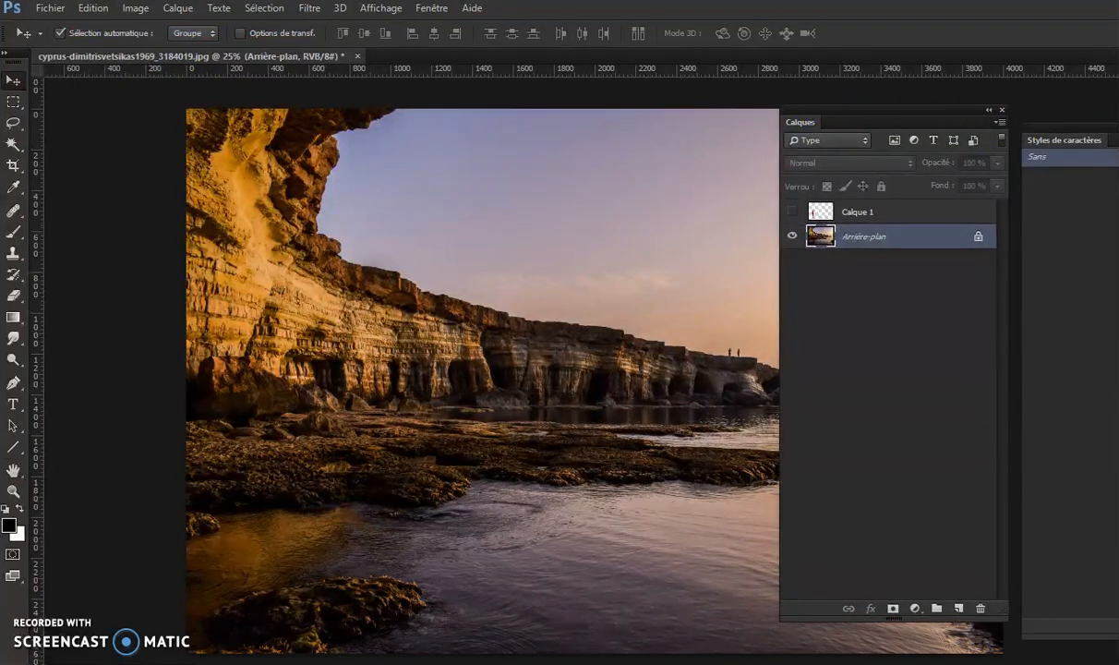
{"action": "left_click_drag", "start_coordinate": [854, 110], "coordinate": [945, 109]}
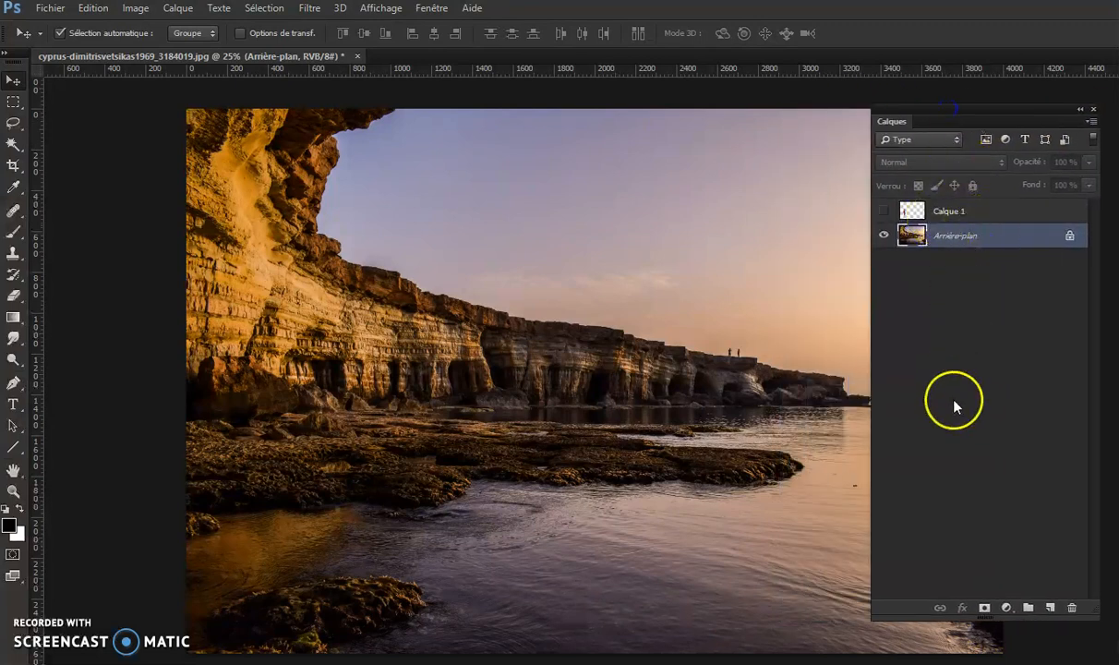
Step: Add a Curves adjustment layer above Arrière-plan and arrange the floating panels so the whole curve graph is visible
{"action": "left_click", "coordinate": [1006, 609]}
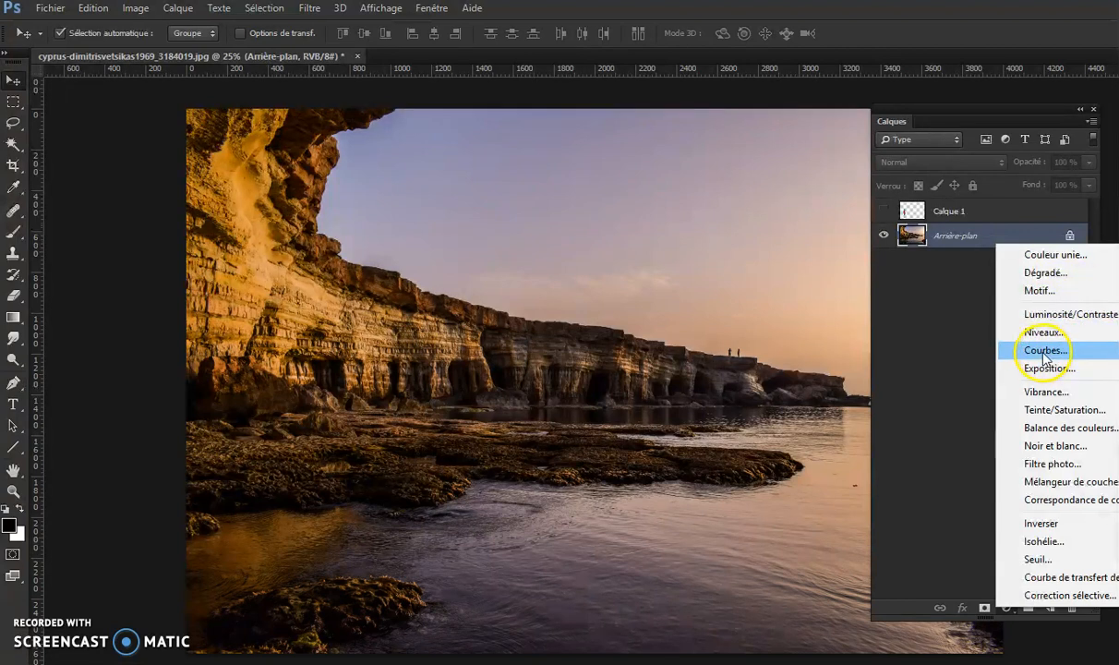
{"action": "left_click", "coordinate": [1044, 352]}
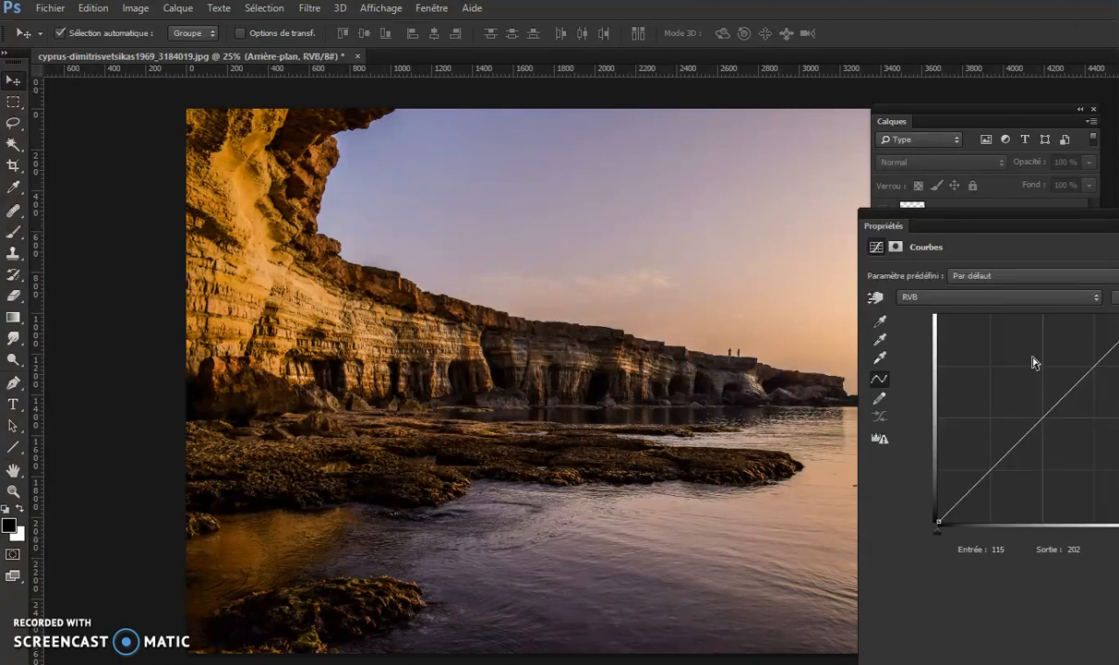
{"action": "left_click_drag", "start_coordinate": [971, 217], "coordinate": [789, 157]}
{"action": "left_click_drag", "start_coordinate": [916, 109], "coordinate": [1098, 130]}
{"action": "left_click_drag", "start_coordinate": [849, 159], "coordinate": [906, 152]}
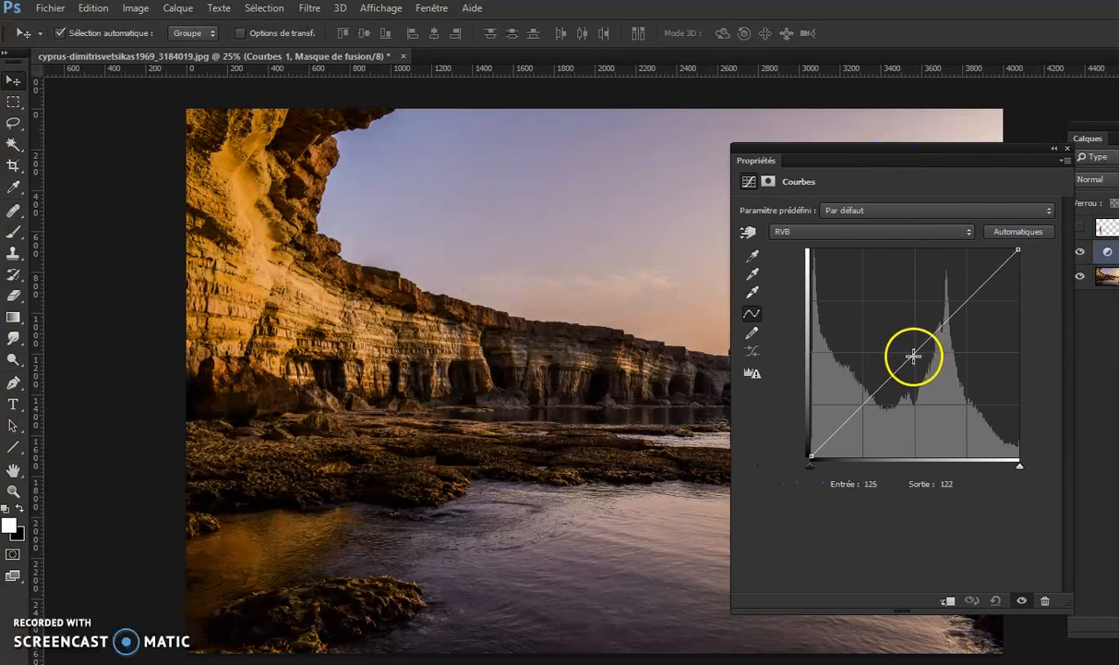
Step: Shape the RVB curve into an S, lowering the shadows from input 71 to output 59 and raising the highlights
{"action": "left_click_drag", "start_coordinate": [913, 355], "coordinate": [913, 359]}
{"action": "left_click_drag", "start_coordinate": [870, 406], "coordinate": [866, 409]}
{"action": "left_click_drag", "start_coordinate": [912, 359], "coordinate": [958, 296]}
{"action": "left_click_drag", "start_coordinate": [867, 408], "coordinate": [866, 409]}
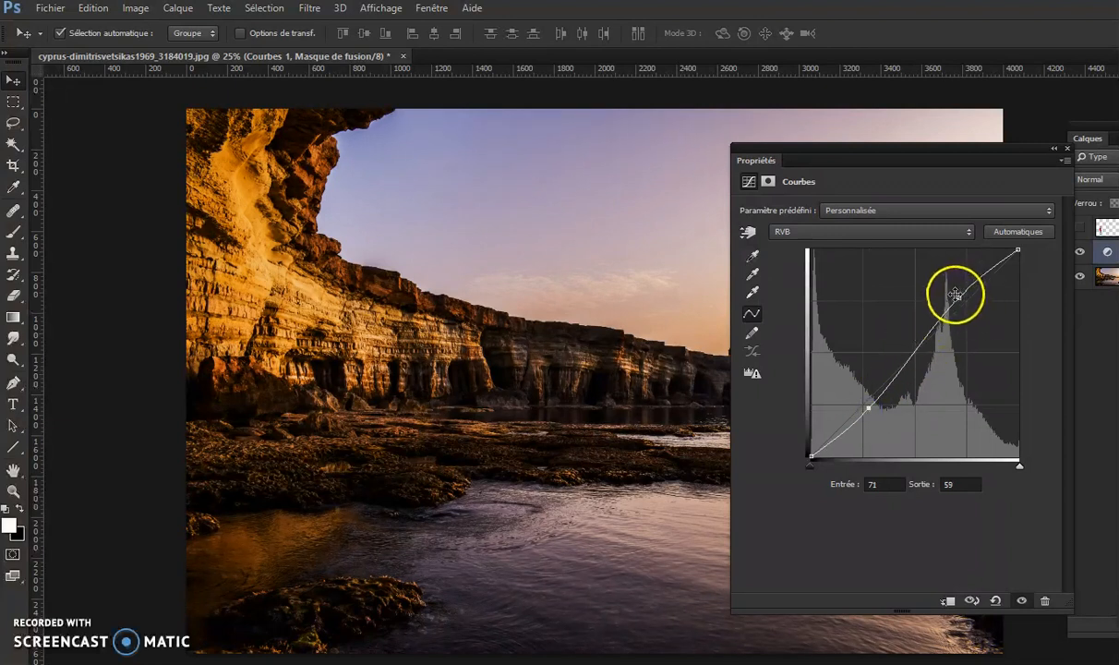
Step: Lower the midtones of the Bleu channel curve from input 135 to output 118 and close the curve properties
{"action": "left_click", "coordinate": [856, 232]}
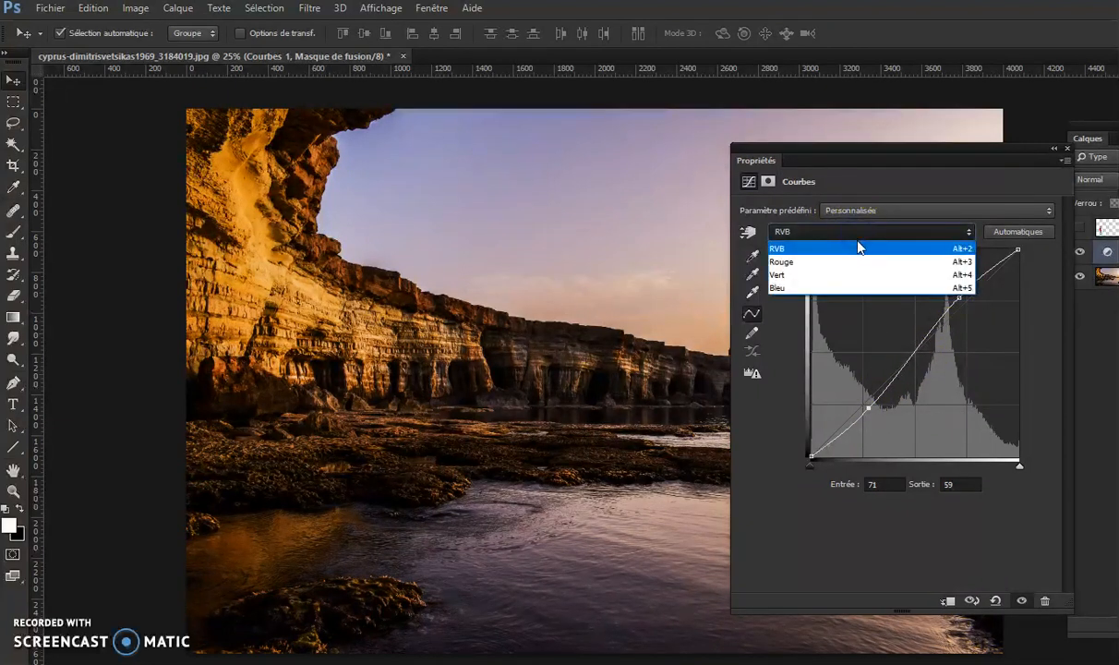
{"action": "left_click_drag", "start_coordinate": [858, 249], "coordinate": [813, 291]}
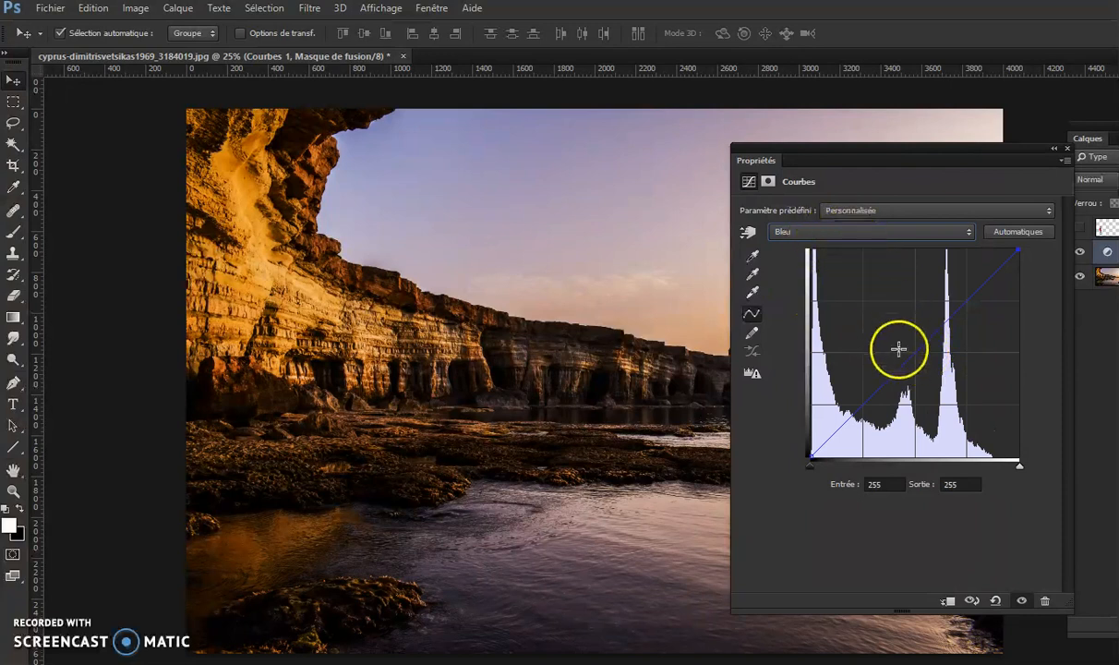
{"action": "left_click_drag", "start_coordinate": [911, 353], "coordinate": [921, 359]}
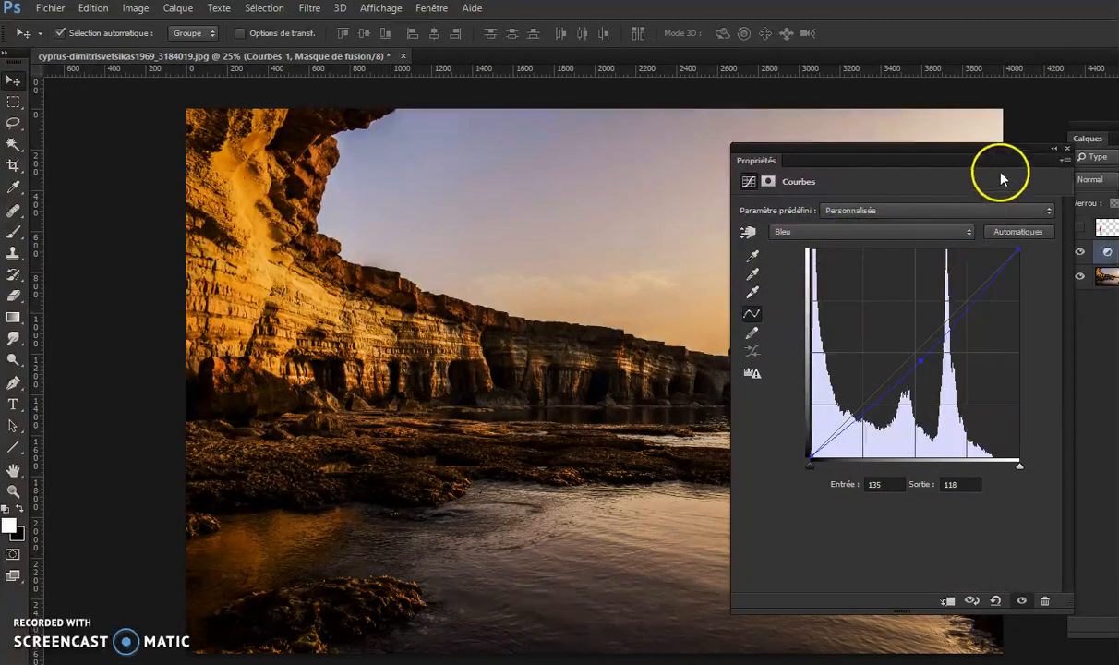
{"action": "left_click", "coordinate": [1066, 148]}
Step: Reopen the Courbes 1 adjustment settings to review its curves and close them
{"action": "left_click_drag", "start_coordinate": [1088, 139], "coordinate": [920, 127]}
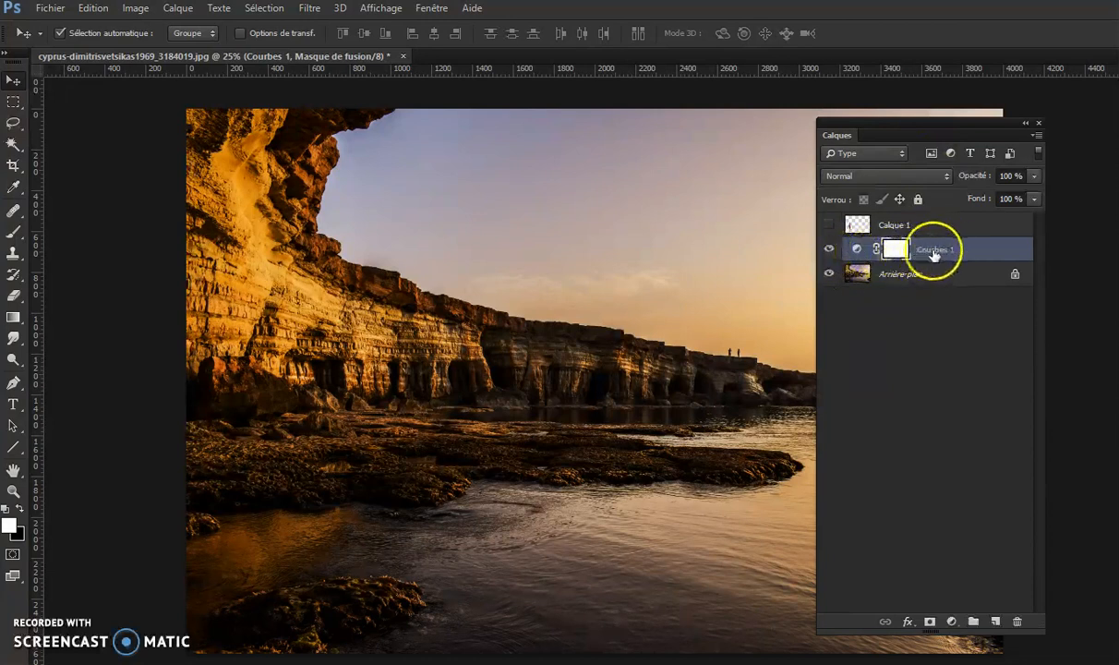
{"action": "double_click", "coordinate": [856, 251]}
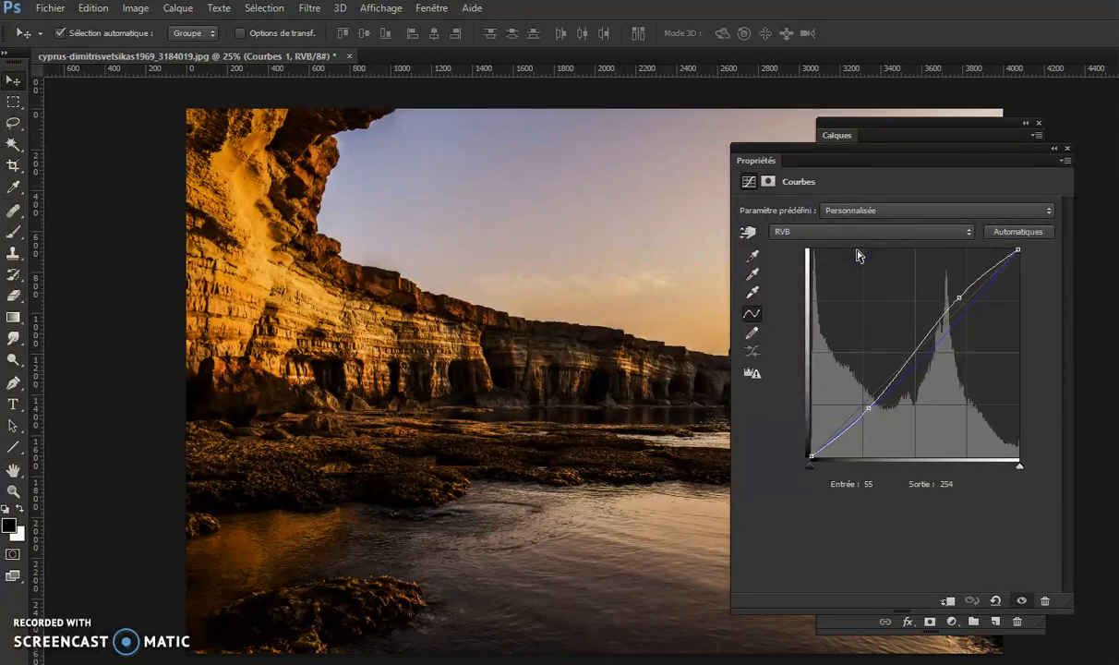
{"action": "left_click", "coordinate": [1067, 147]}
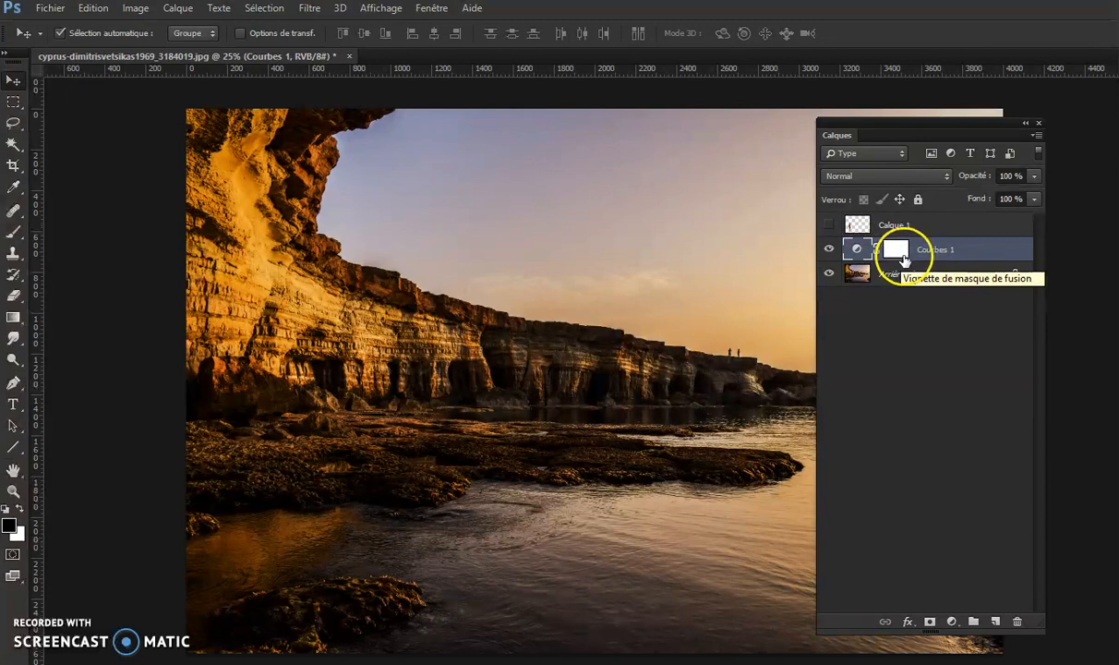
Step: Toggle the visibility of the Courbes 1 layer to compare the whole image with and without the adjustment
{"action": "left_click", "coordinate": [829, 250]}
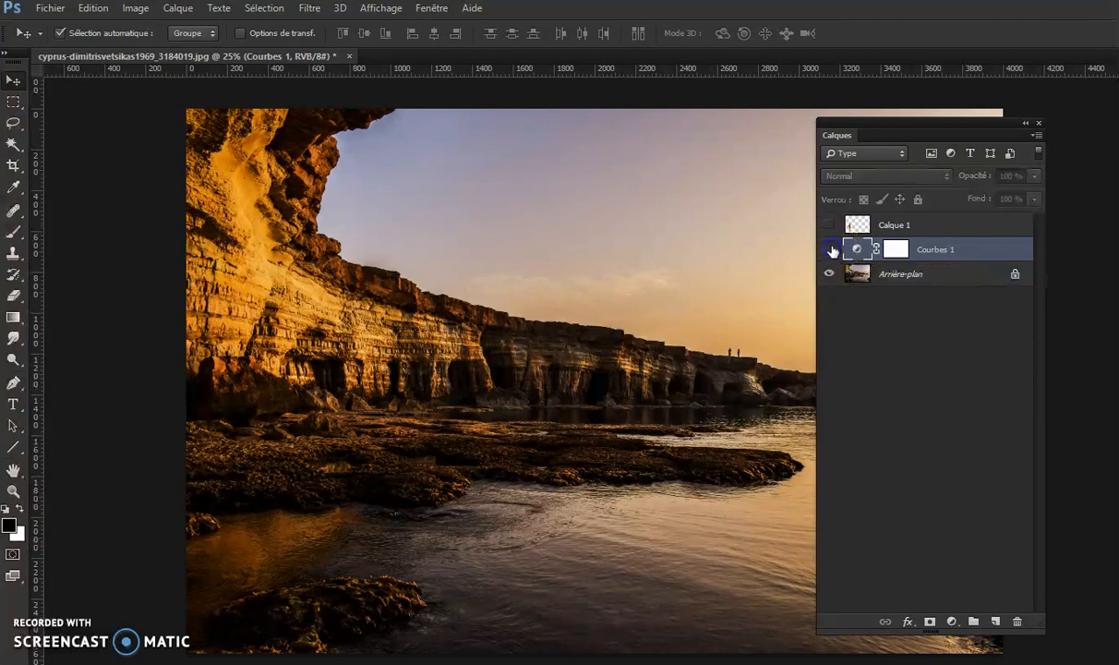
{"action": "left_click_drag", "start_coordinate": [866, 124], "coordinate": [1061, 120]}
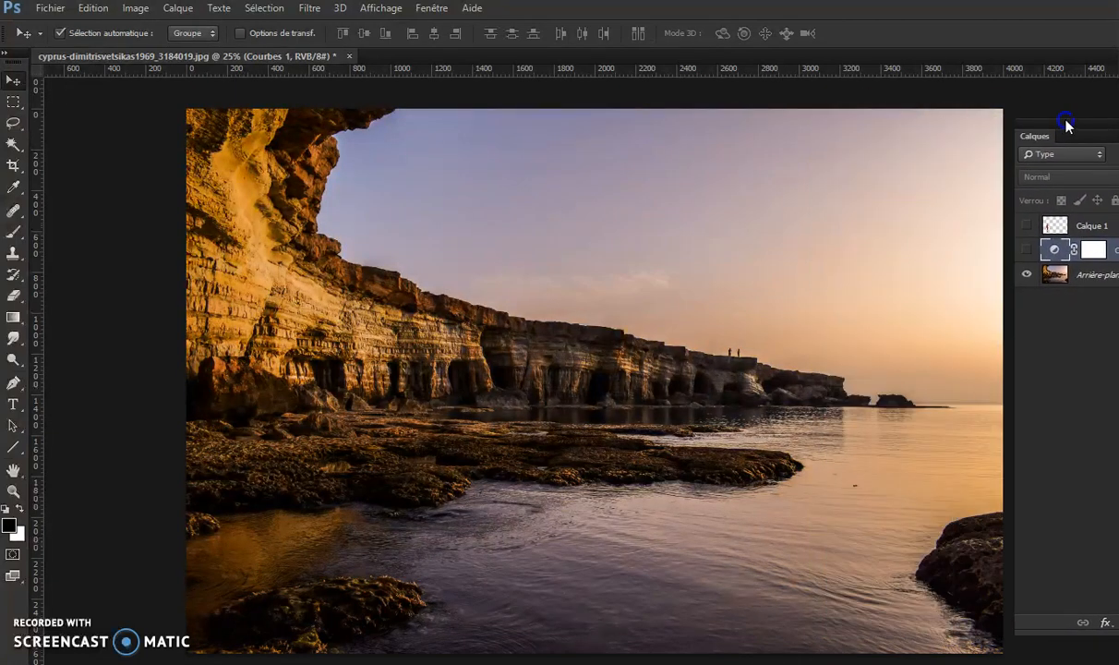
{"action": "left_click", "coordinate": [1031, 249]}
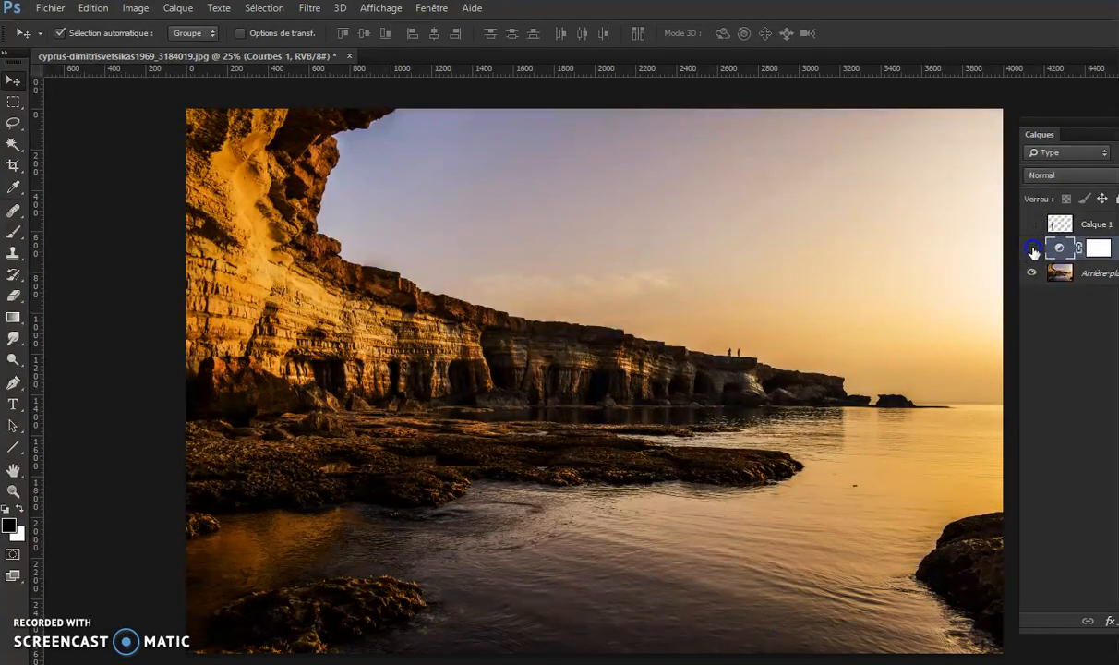
{"action": "left_click", "coordinate": [1031, 248]}
{"action": "left_click", "coordinate": [1031, 248]}
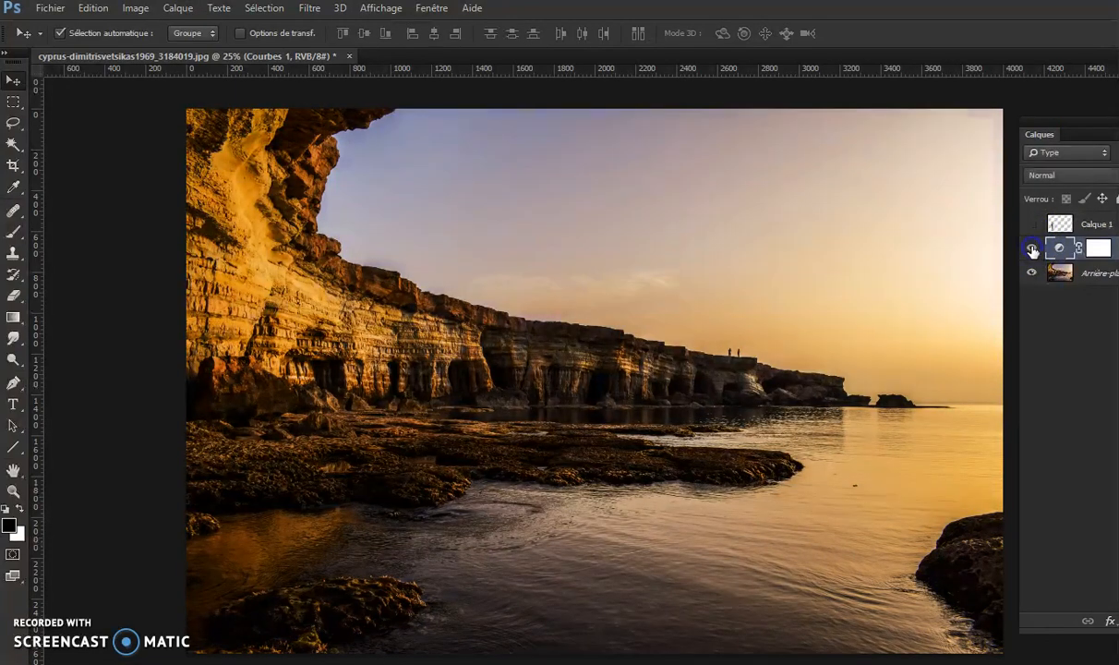
{"action": "left_click_drag", "start_coordinate": [1079, 137], "coordinate": [875, 124]}
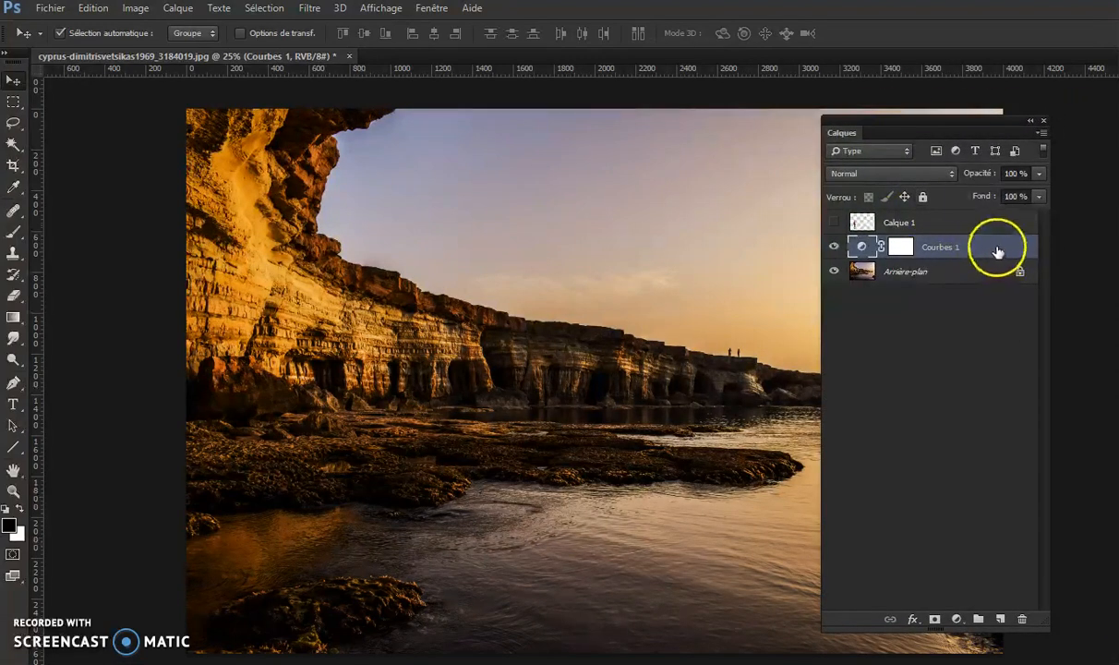
Step: Delete the Courbes 1 adjustment layer
{"action": "left_click_drag", "start_coordinate": [1003, 251], "coordinate": [1025, 619]}
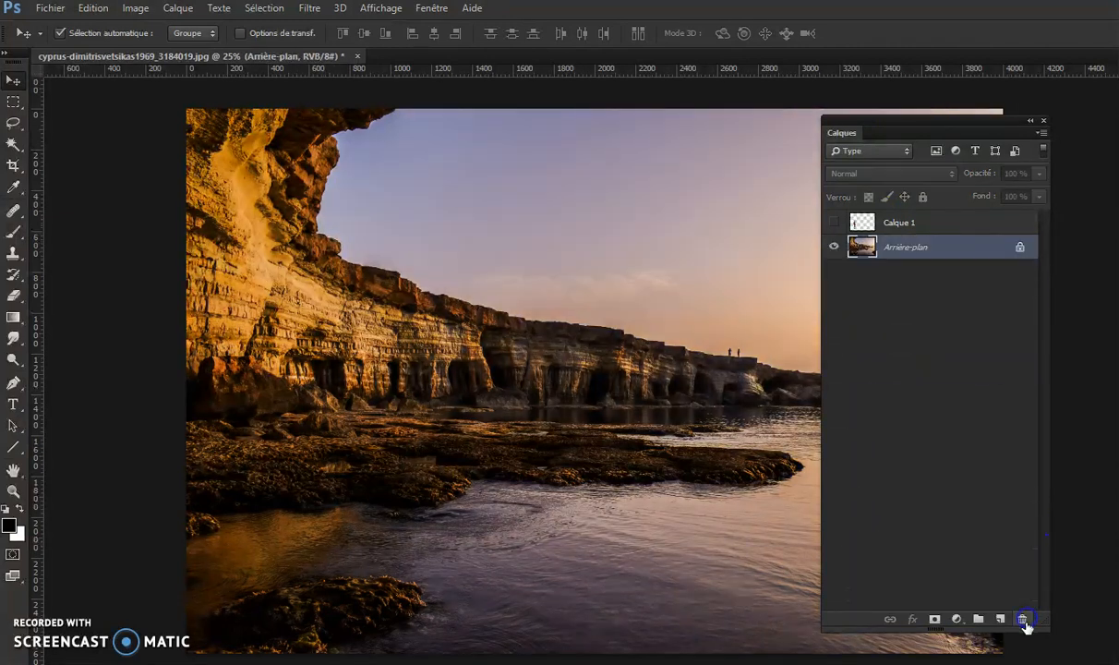
{"action": "left_click_drag", "start_coordinate": [874, 124], "coordinate": [931, 118]}
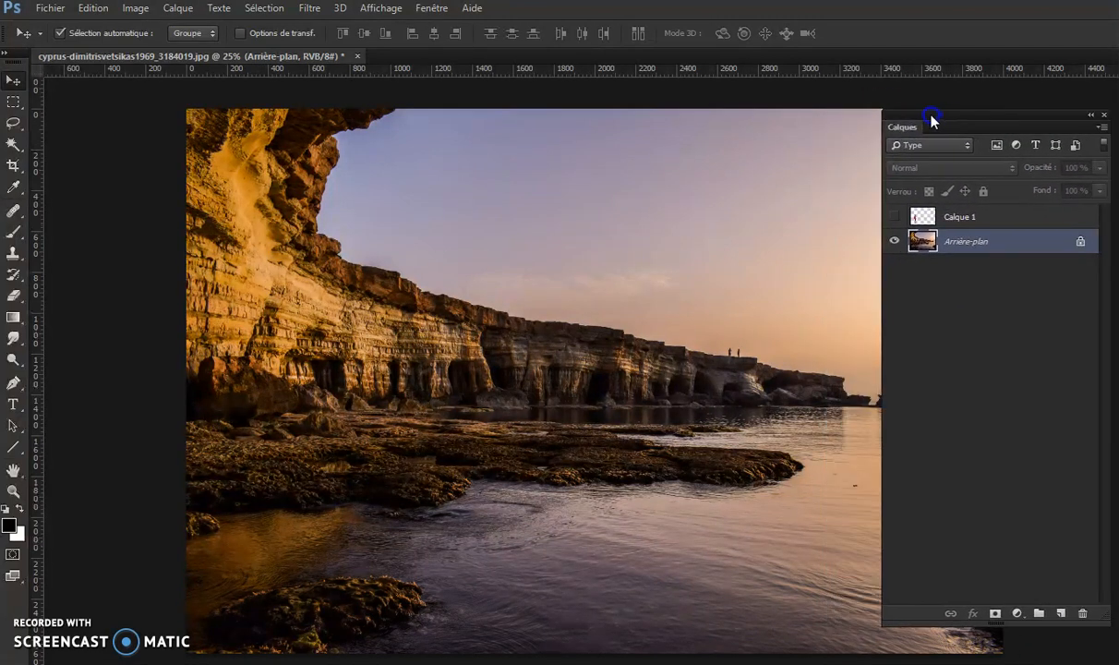
Step: Show the Calque 1 layer containing the woman and make it the active layer
{"action": "left_click", "coordinate": [893, 218]}
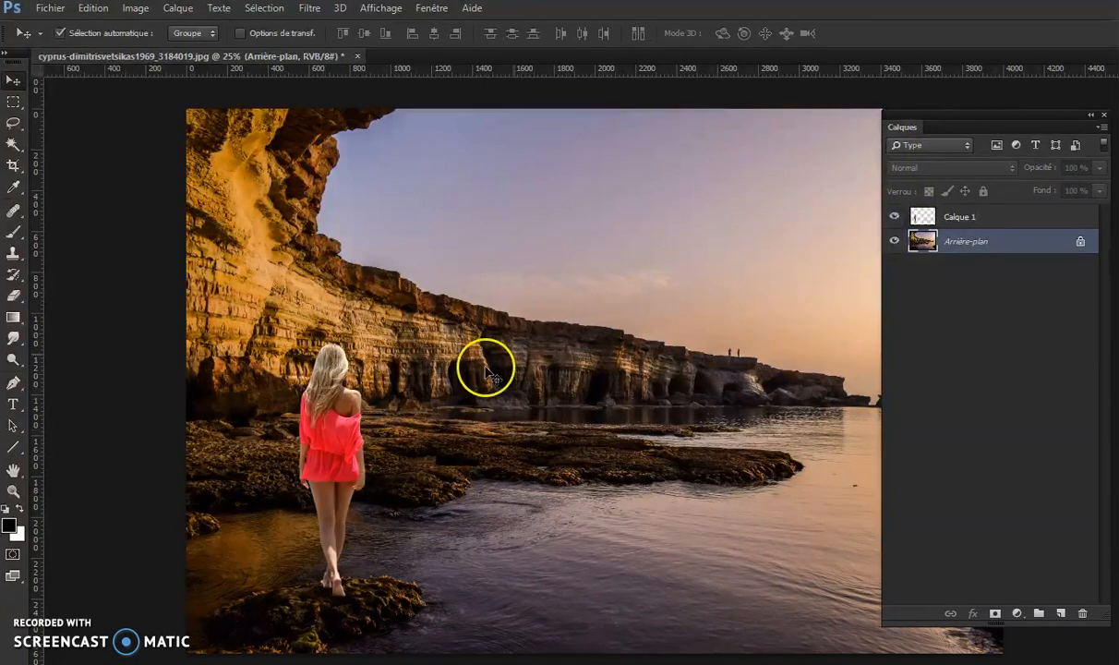
{"action": "left_click_drag", "start_coordinate": [935, 118], "coordinate": [1088, 123]}
{"action": "left_click", "coordinate": [981, 217]}
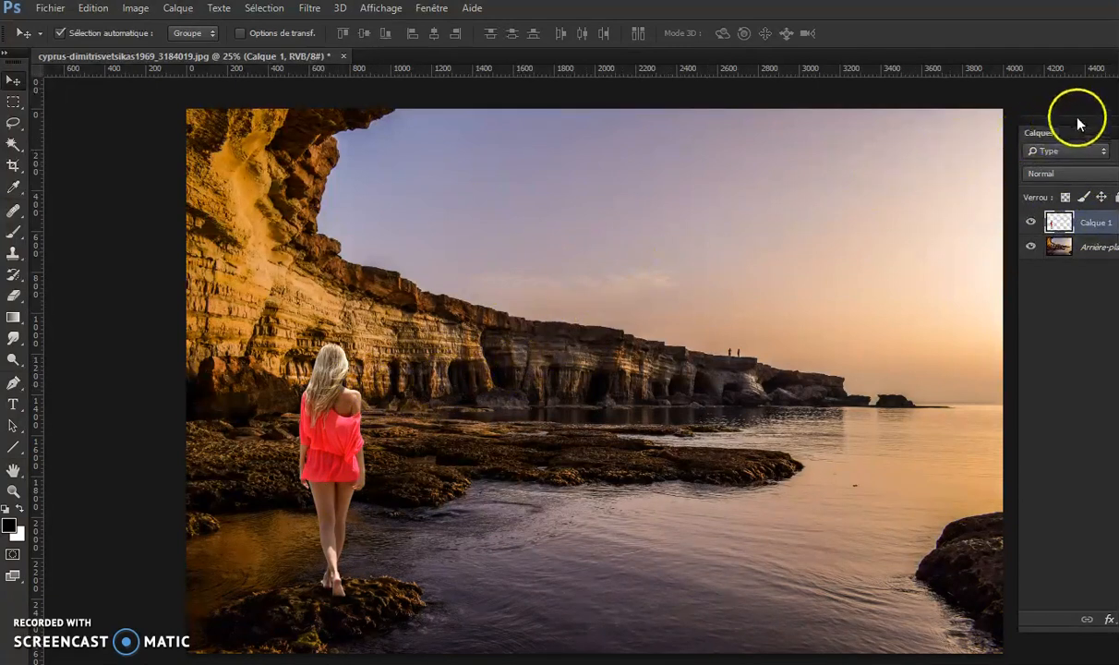
Step: Add a Curves adjustment layer above Calque 1, keep its RVB curve straight, and close its properties
{"action": "left_click_drag", "start_coordinate": [1078, 123], "coordinate": [1039, 125]}
{"action": "left_click_drag", "start_coordinate": [883, 127], "coordinate": [882, 126]}
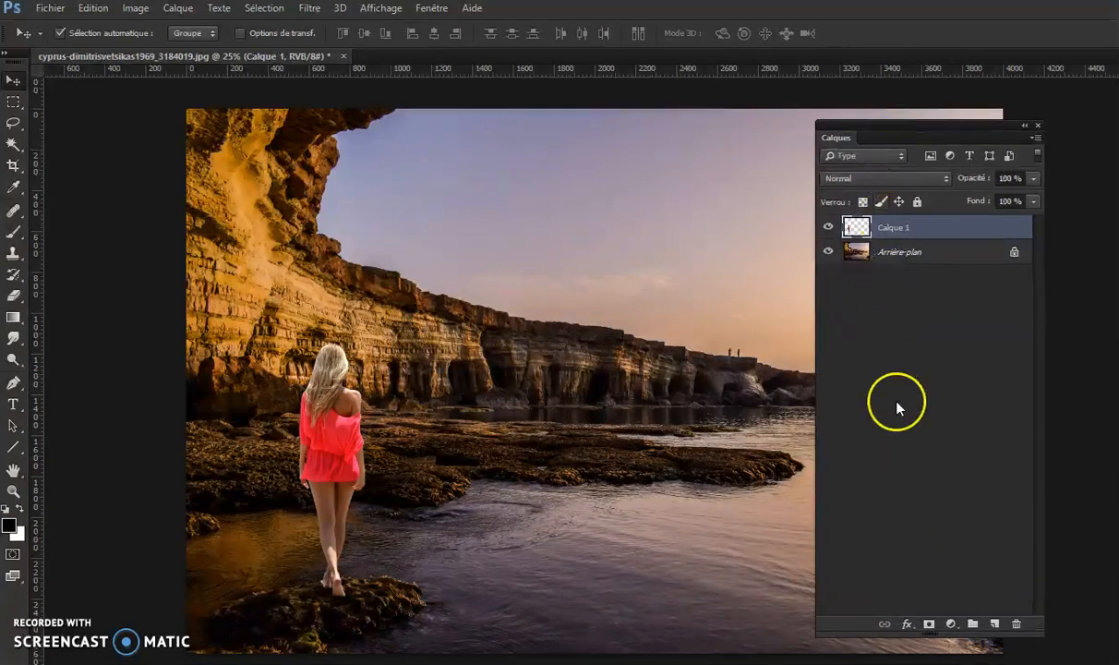
{"action": "left_click", "coordinate": [950, 626]}
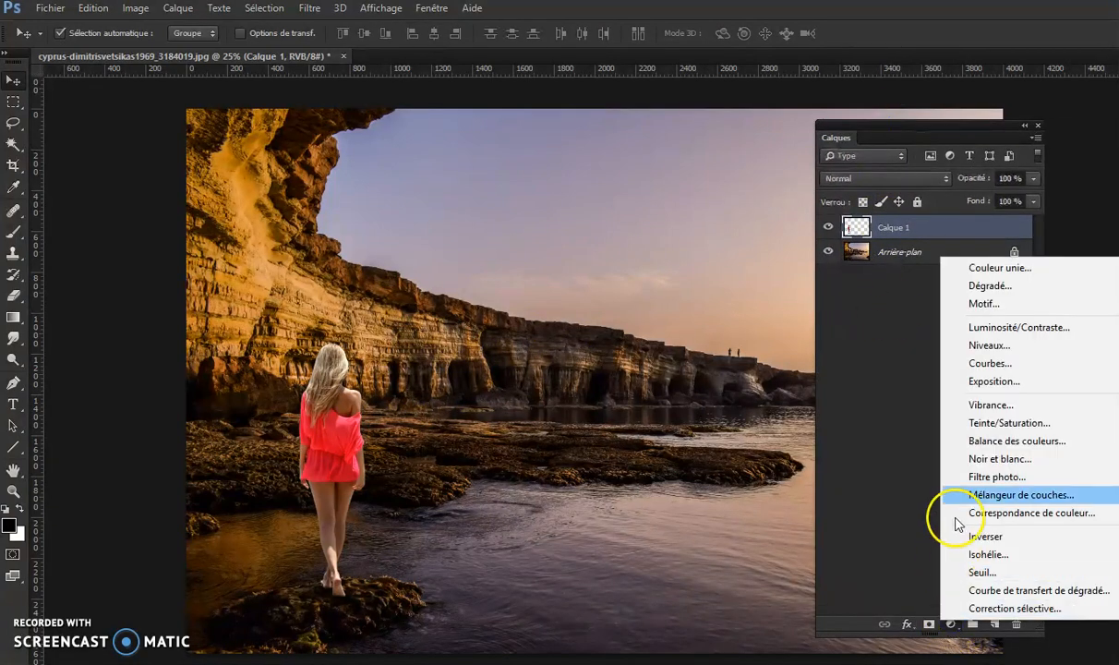
{"action": "left_click", "coordinate": [991, 364]}
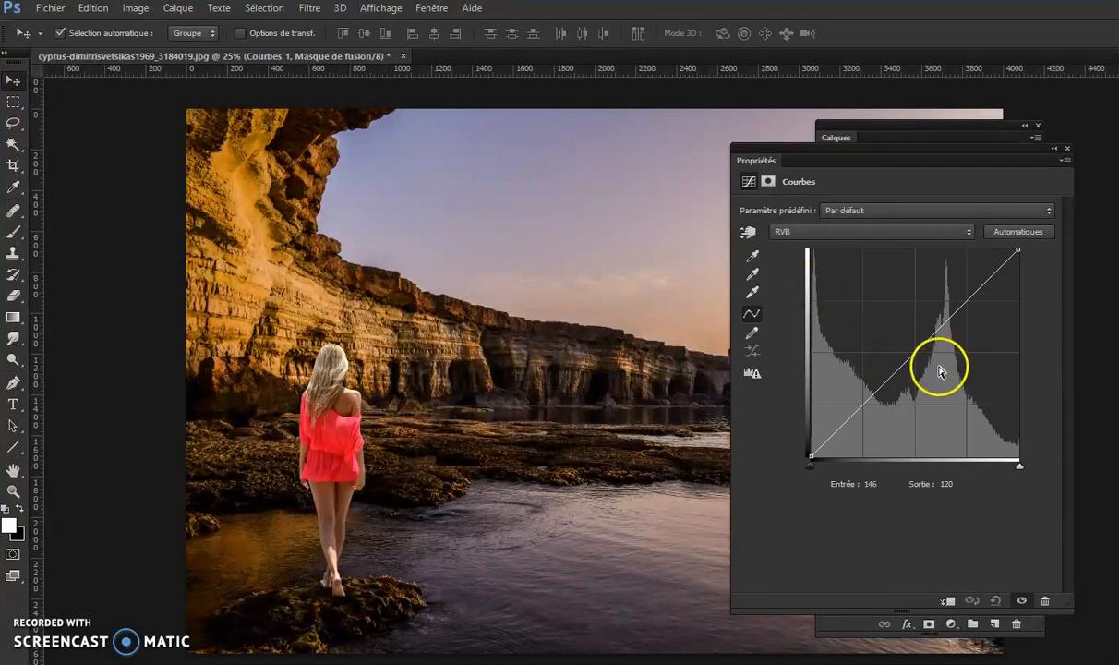
{"action": "left_click_drag", "start_coordinate": [918, 358], "coordinate": [1044, 322]}
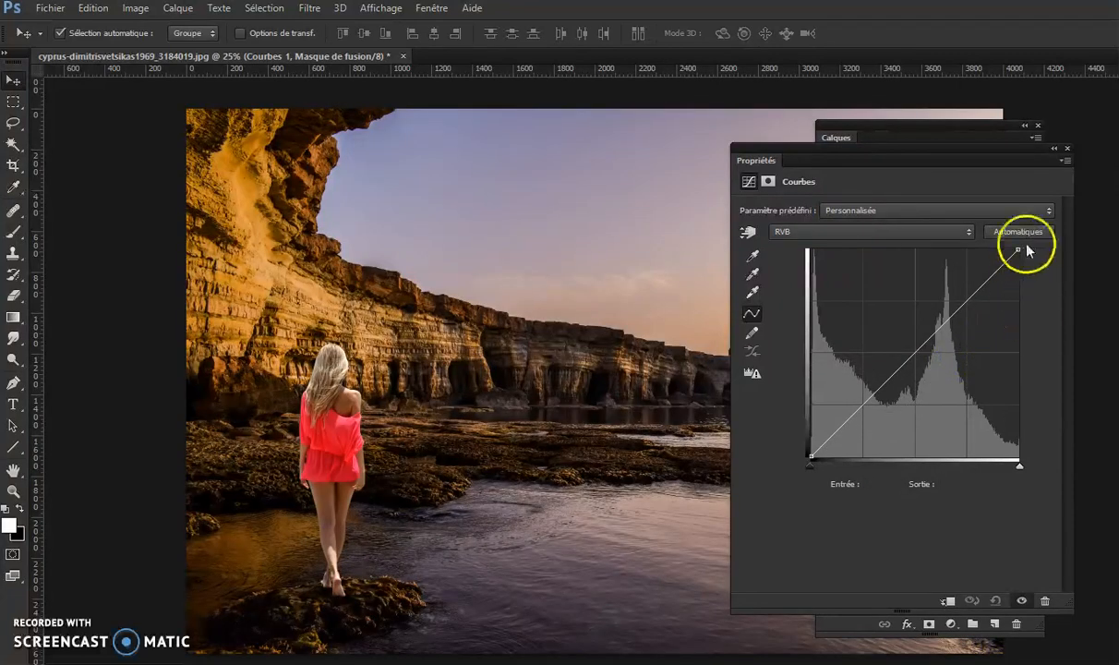
{"action": "left_click", "coordinate": [1066, 149]}
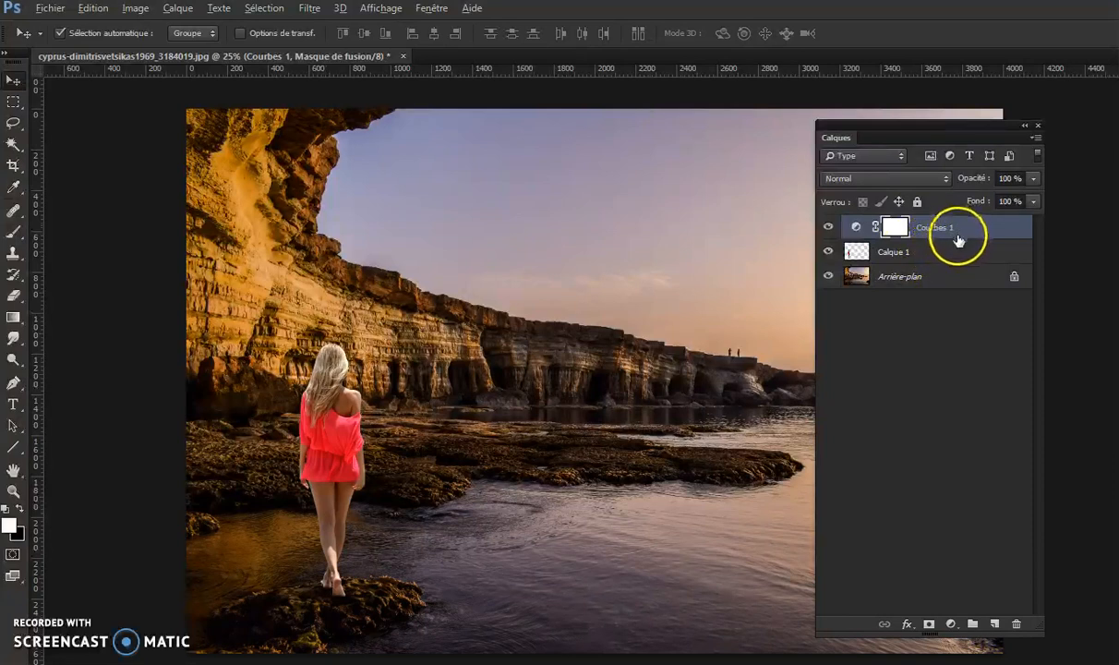
Step: Clip the Courbes 1 adjustment layer to Calque 1 and move the Calques panel aside to uncover the image
{"action": "key", "text": "alt"}
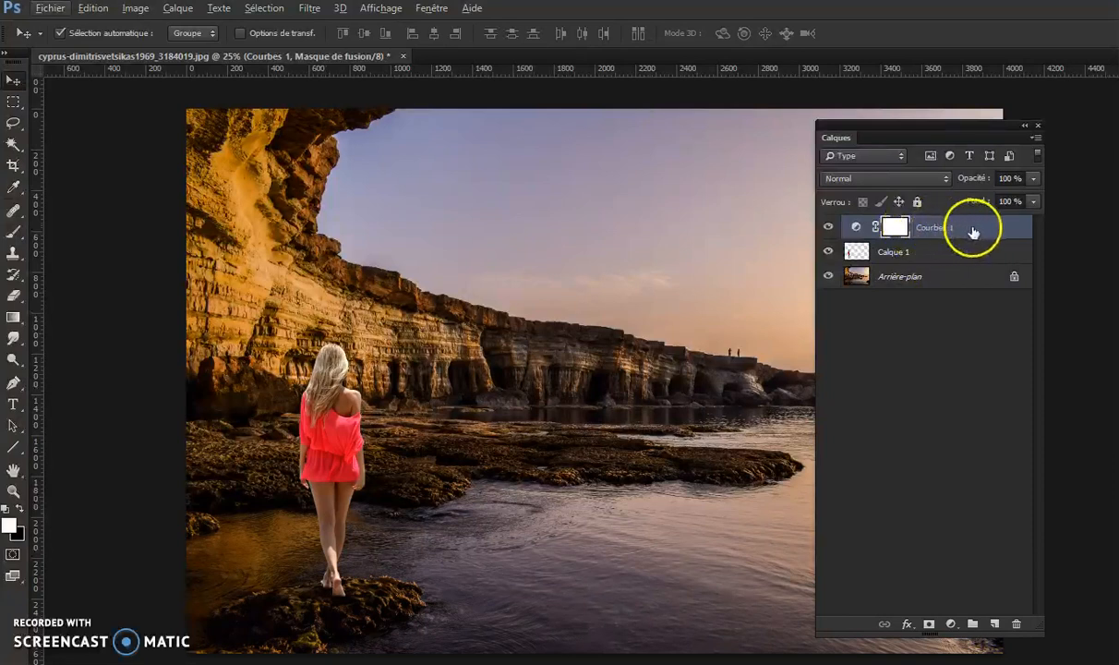
{"action": "key", "text": "alt"}
{"action": "left_click", "coordinate": [951, 236], "text": "alt"}
{"action": "left_click", "coordinate": [951, 236], "text": "alt"}
{"action": "left_click", "coordinate": [951, 236], "text": "alt"}
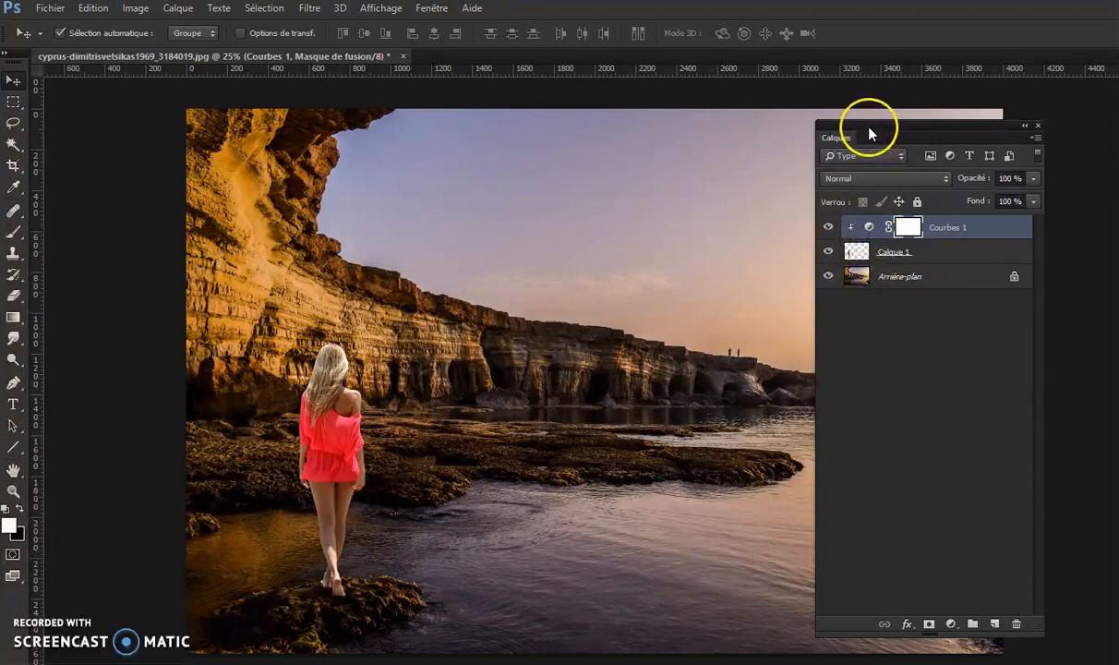
{"action": "left_click_drag", "start_coordinate": [870, 134], "coordinate": [1006, 121]}
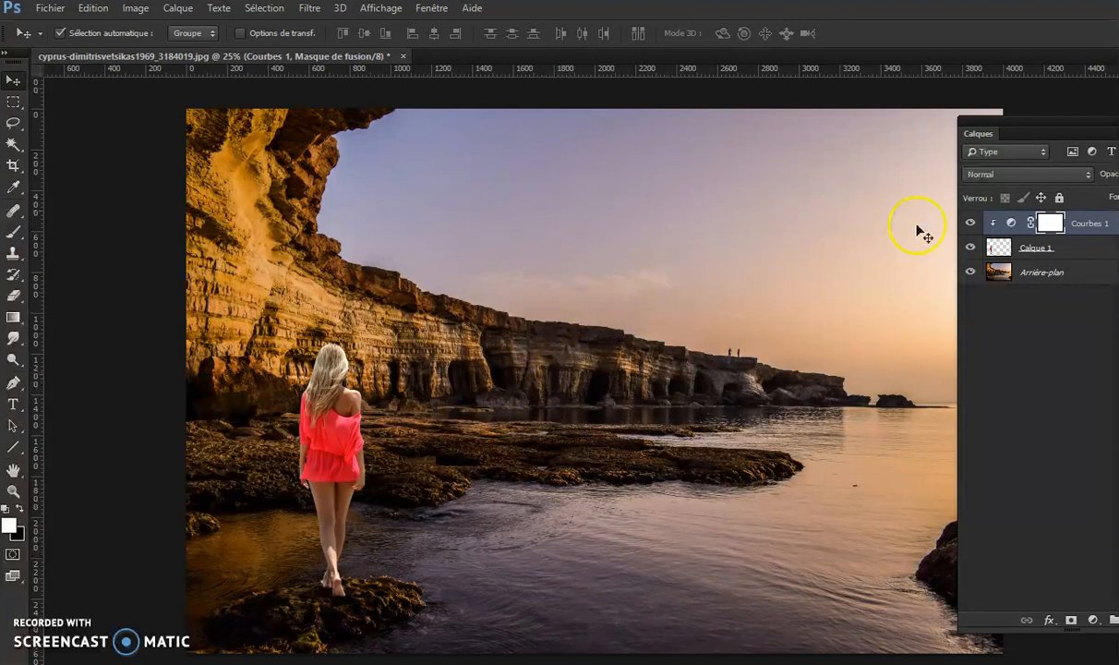
Step: Darken the Courbes 1 layer's RVB curve with a midpoint at input 123, output 92, and lower the white endpoint's output to 245
{"action": "left_click_drag", "start_coordinate": [1031, 124], "coordinate": [906, 133]}
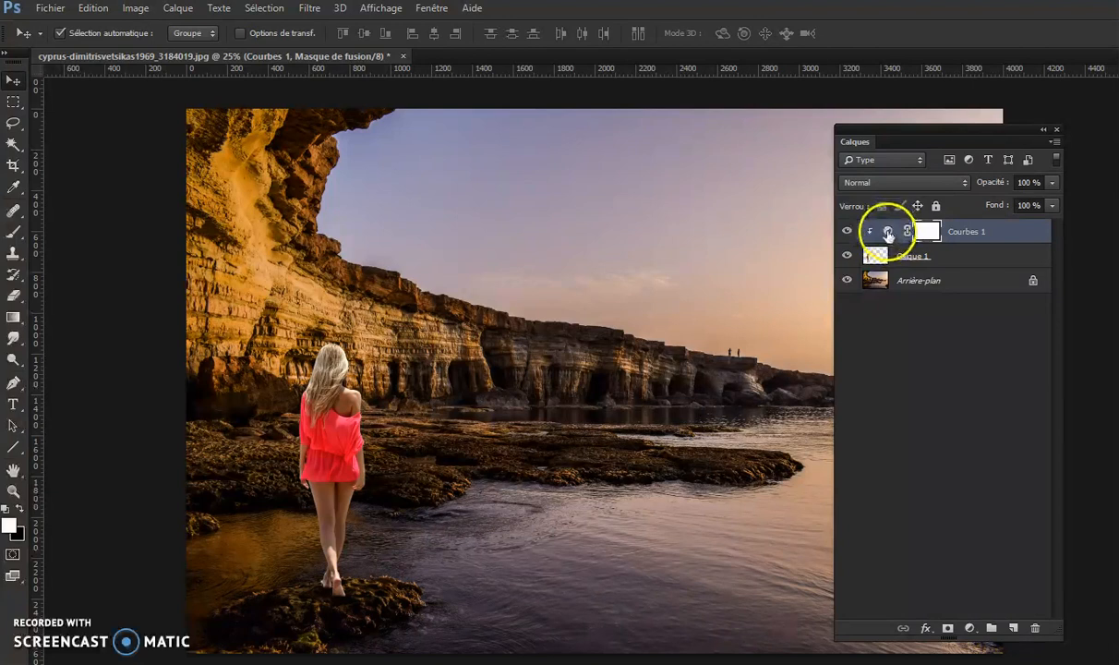
{"action": "left_click", "coordinate": [889, 232]}
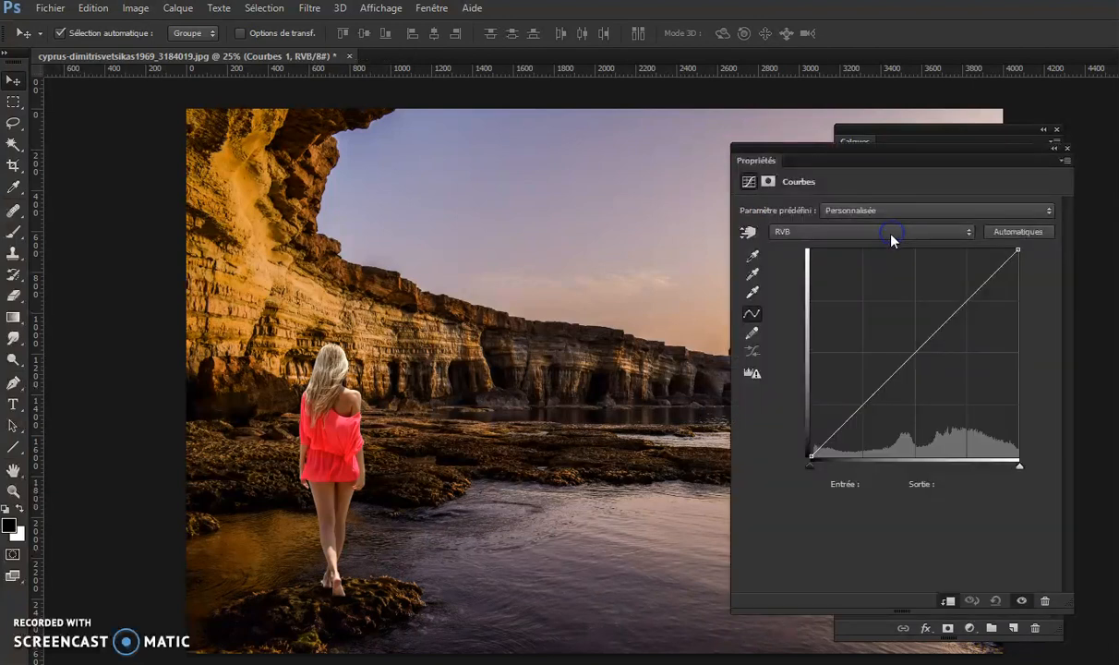
{"action": "left_click_drag", "start_coordinate": [919, 353], "coordinate": [1063, 325]}
{"action": "left_click_drag", "start_coordinate": [898, 366], "coordinate": [908, 378]}
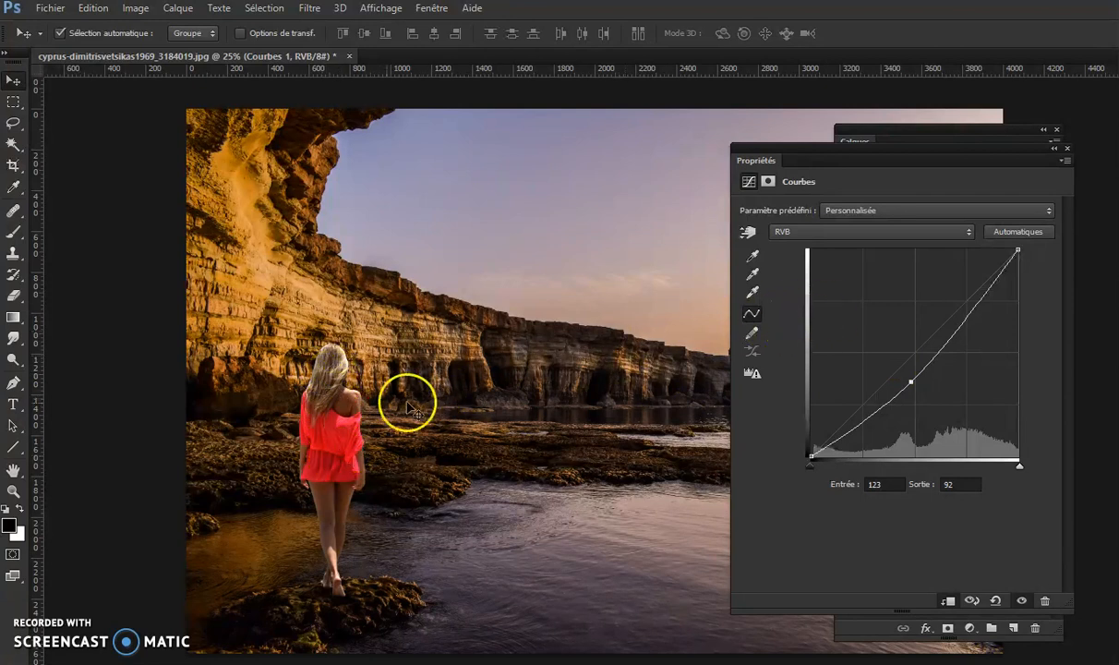
{"action": "left_click", "coordinate": [1020, 250]}
{"action": "left_click_drag", "start_coordinate": [1020, 250], "coordinate": [1021, 257]}
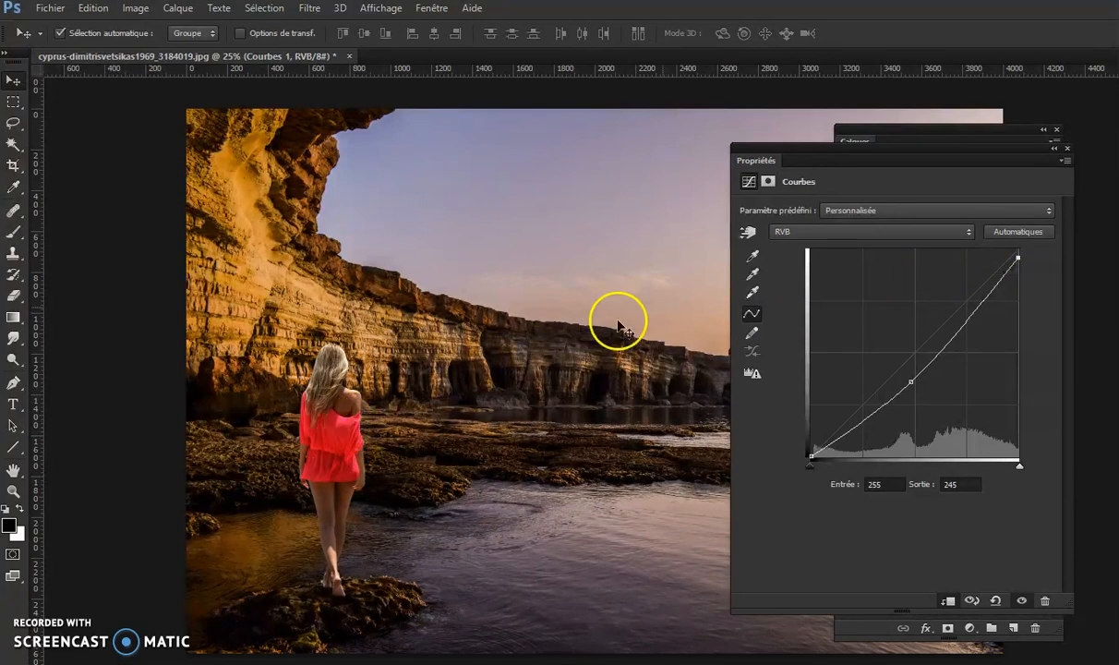
Step: Lower the Bleu channel curve of Courbes 1 with a midtone point at input 143, output 124
{"action": "left_click", "coordinate": [857, 233]}
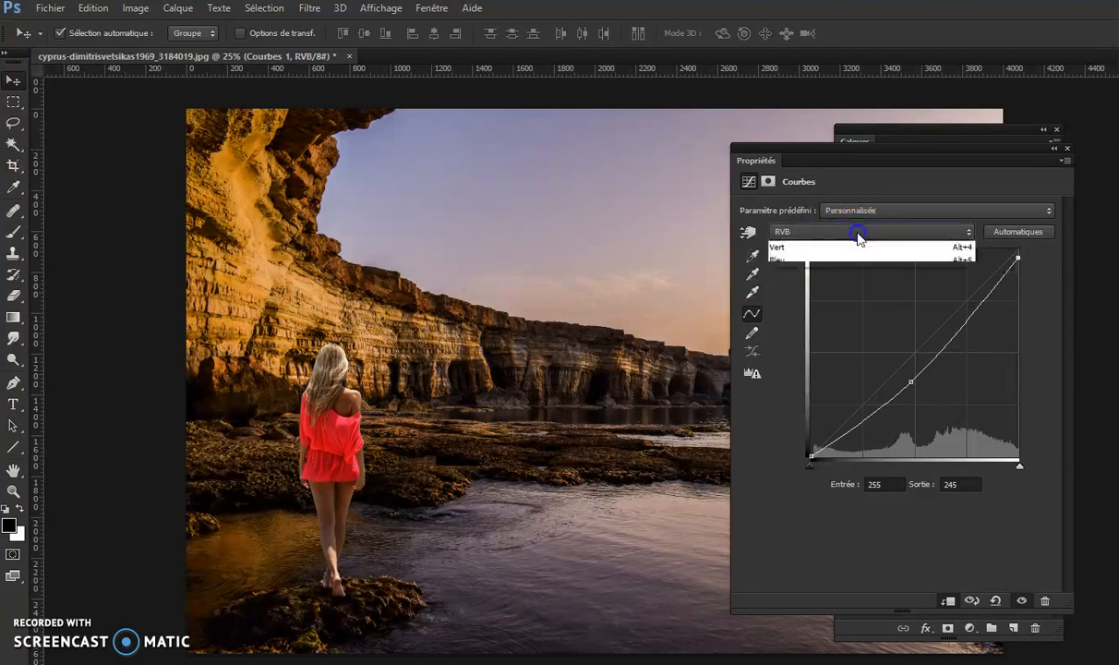
{"action": "left_click", "coordinate": [816, 290]}
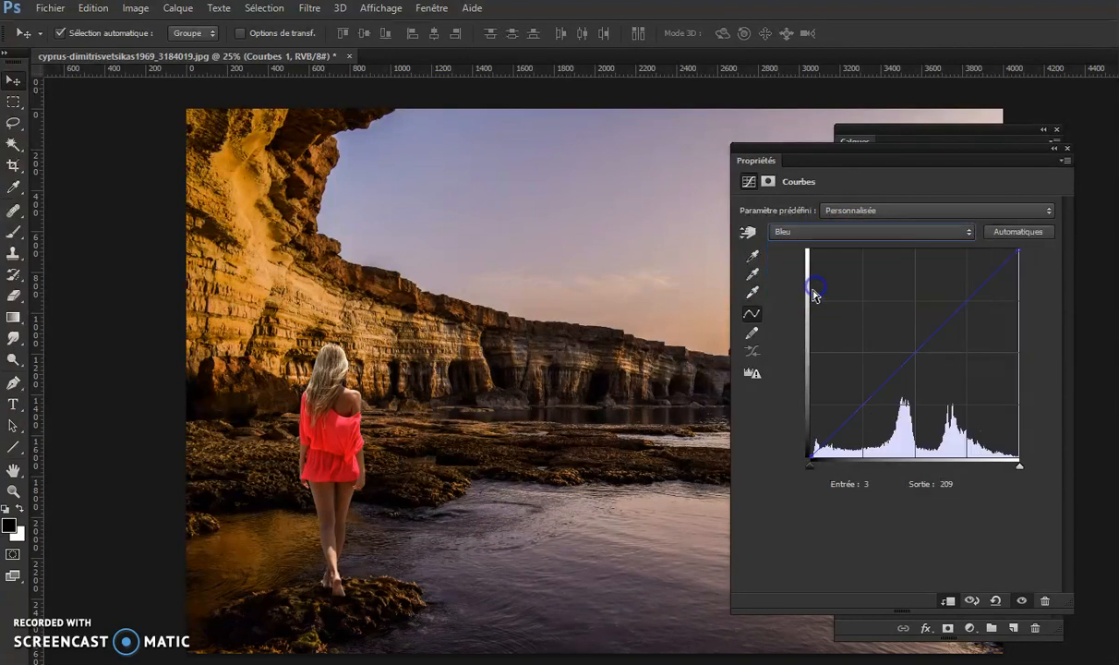
{"action": "left_click", "coordinate": [915, 351]}
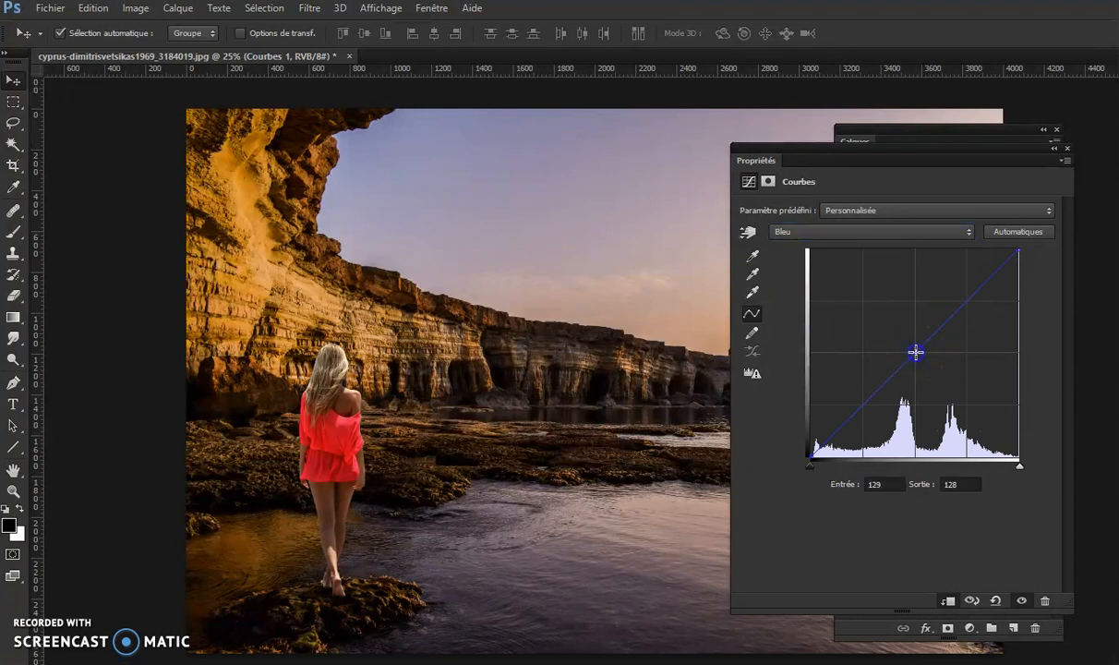
{"action": "left_click_drag", "start_coordinate": [919, 353], "coordinate": [926, 357]}
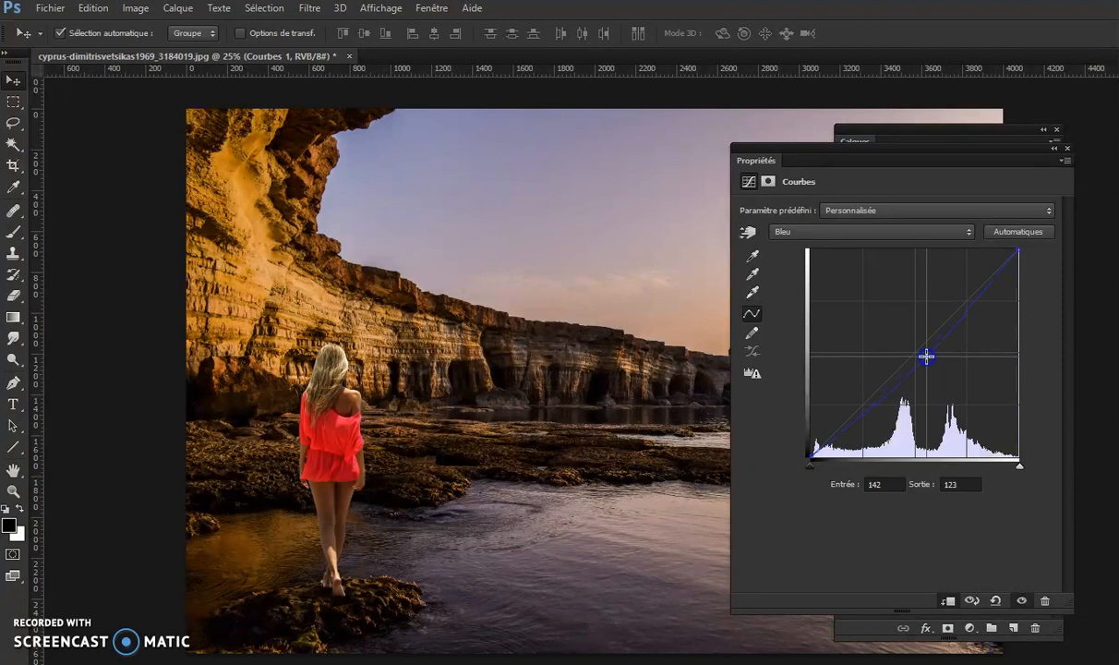
{"action": "left_click_drag", "start_coordinate": [926, 356], "coordinate": [928, 355]}
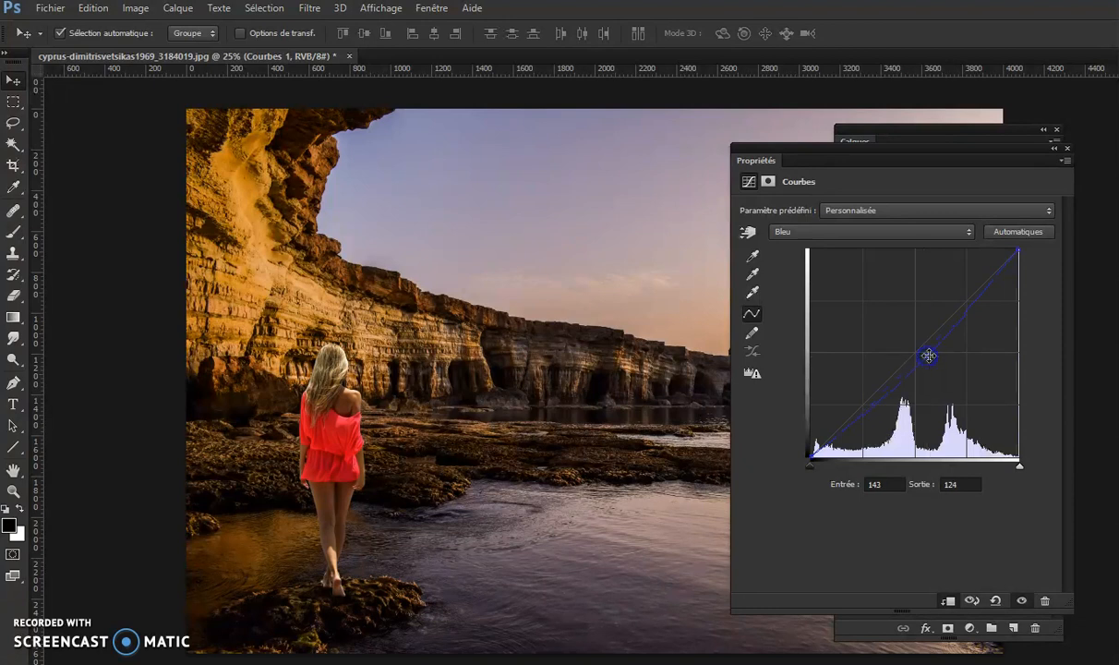
Step: Raise the Rouge channel curve with a midtone point at input 112, output 132, and a highlight point at input 191, output 212
{"action": "left_click", "coordinate": [847, 232]}
{"action": "left_click", "coordinate": [831, 261]}
{"action": "left_click_drag", "start_coordinate": [906, 343], "coordinate": [909, 347]}
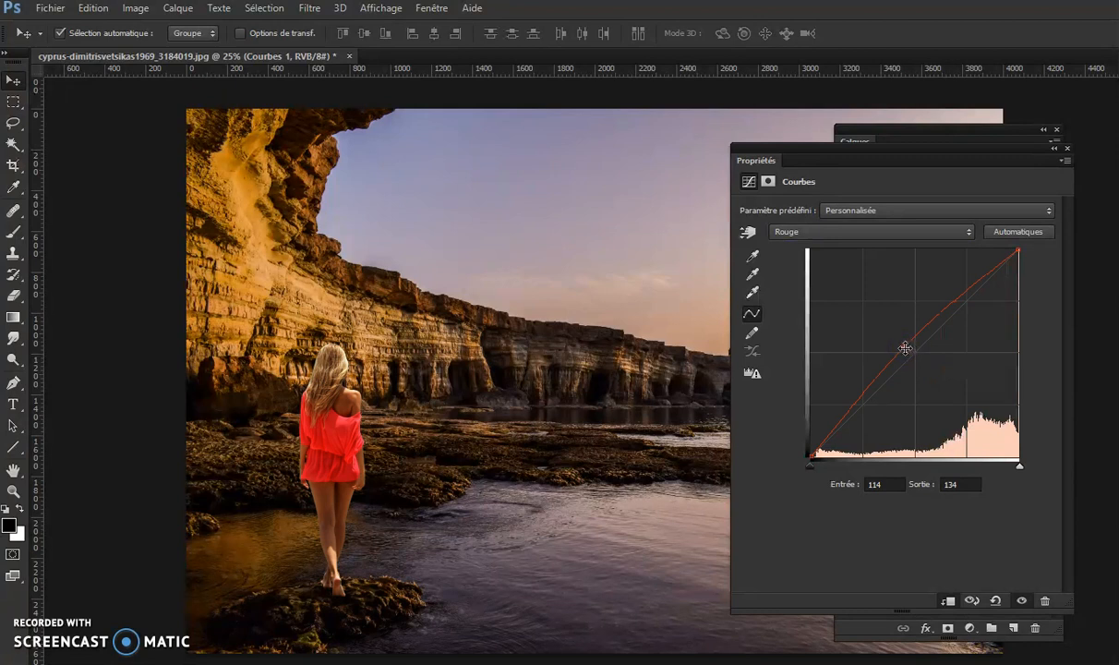
{"action": "left_click_drag", "start_coordinate": [967, 293], "coordinate": [965, 284]}
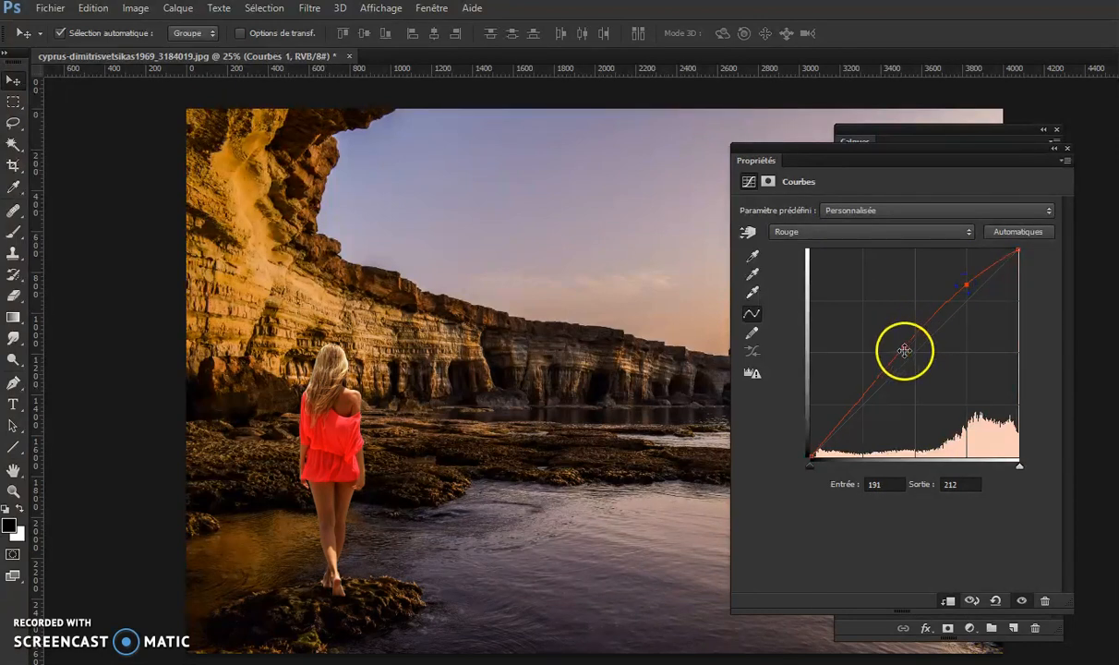
Step: Raise the Vert channel curve slightly with a midtone point at input 126, output 134
{"action": "left_click", "coordinate": [864, 233]}
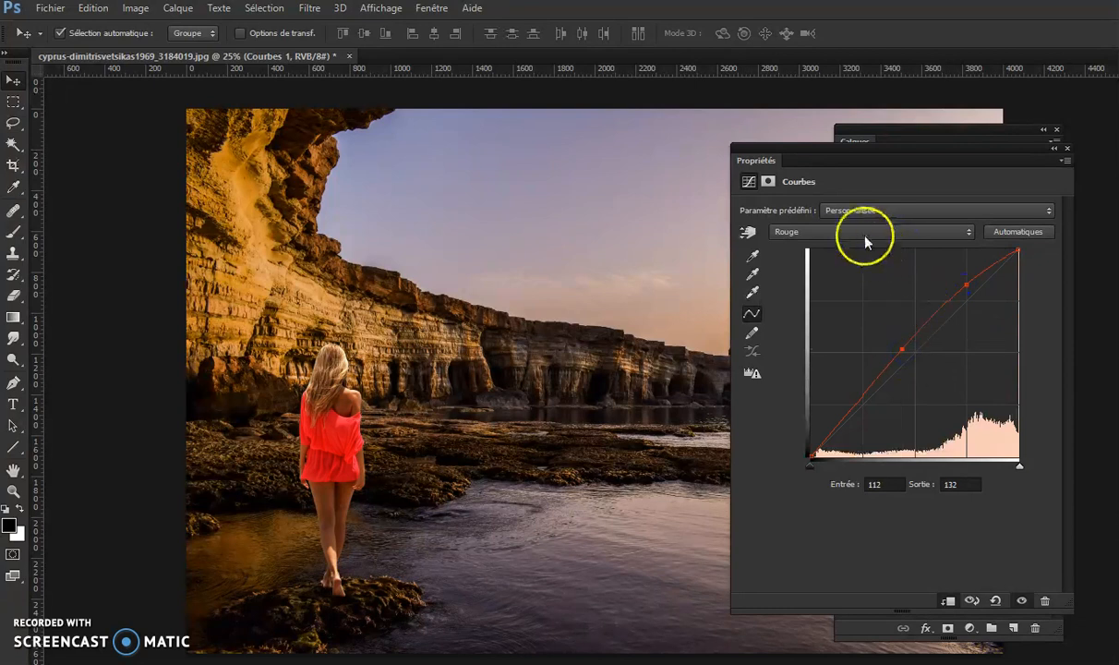
{"action": "left_click", "coordinate": [838, 275]}
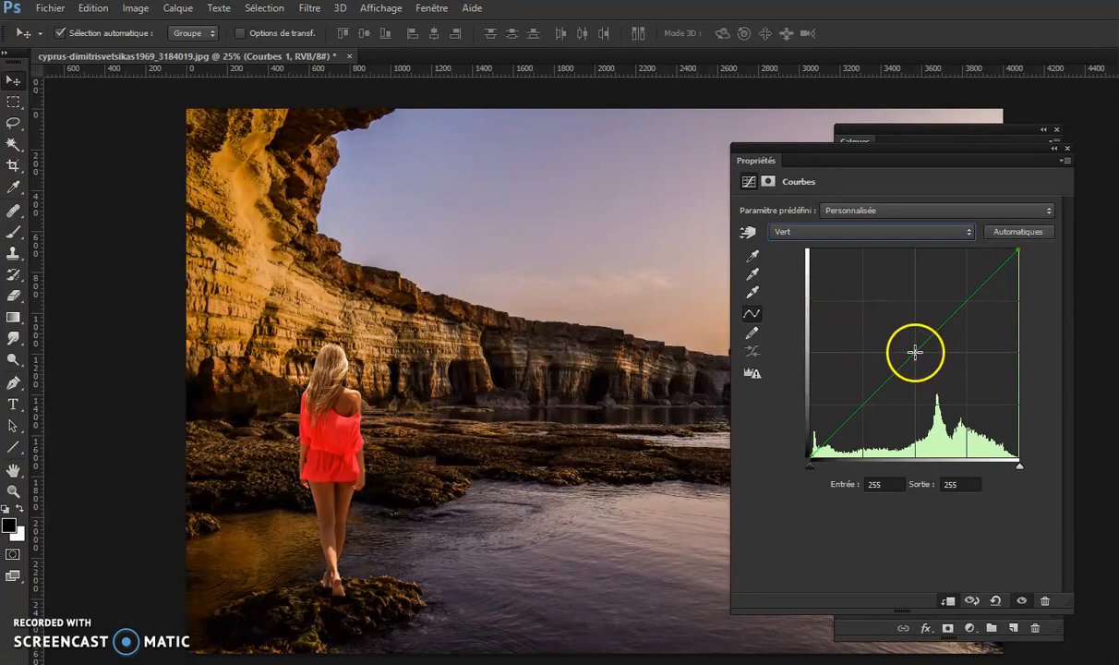
{"action": "mouse_move", "coordinate": [914, 353]}
{"action": "left_mouse_down"}
{"action": "mouse_move", "coordinate": [922, 359]}
{"action": "mouse_move", "coordinate": [913, 347]}
{"action": "left_mouse_up"}
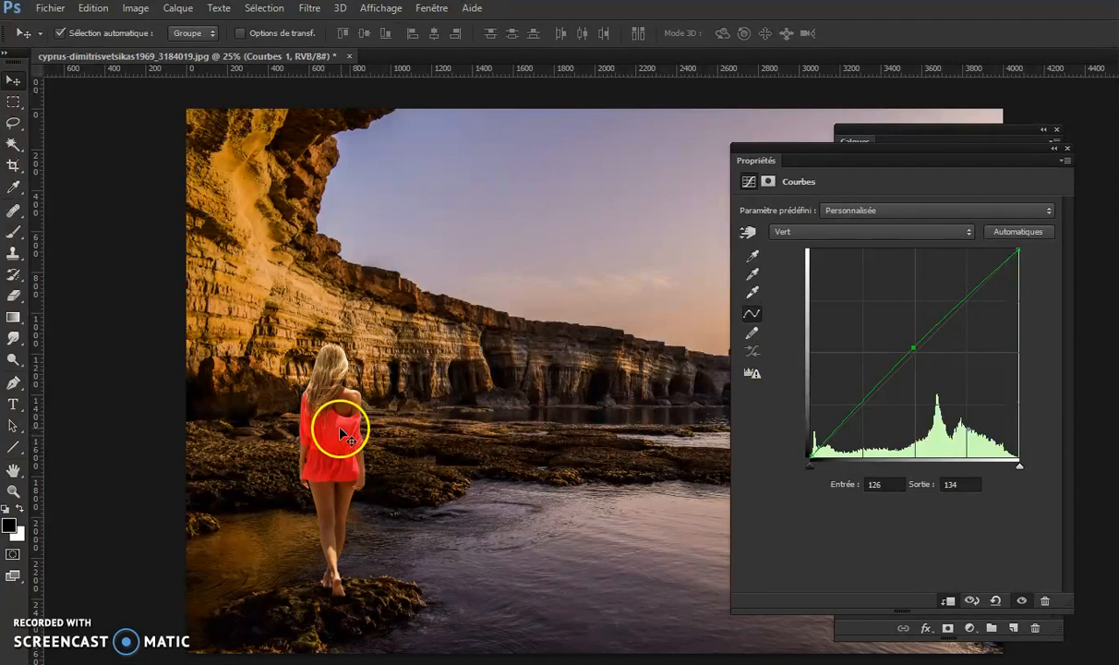
Step: Move the RVB curve's midpoint to input 128, output 78, and close the curve properties
{"action": "left_click", "coordinate": [860, 239]}
{"action": "left_click", "coordinate": [849, 247]}
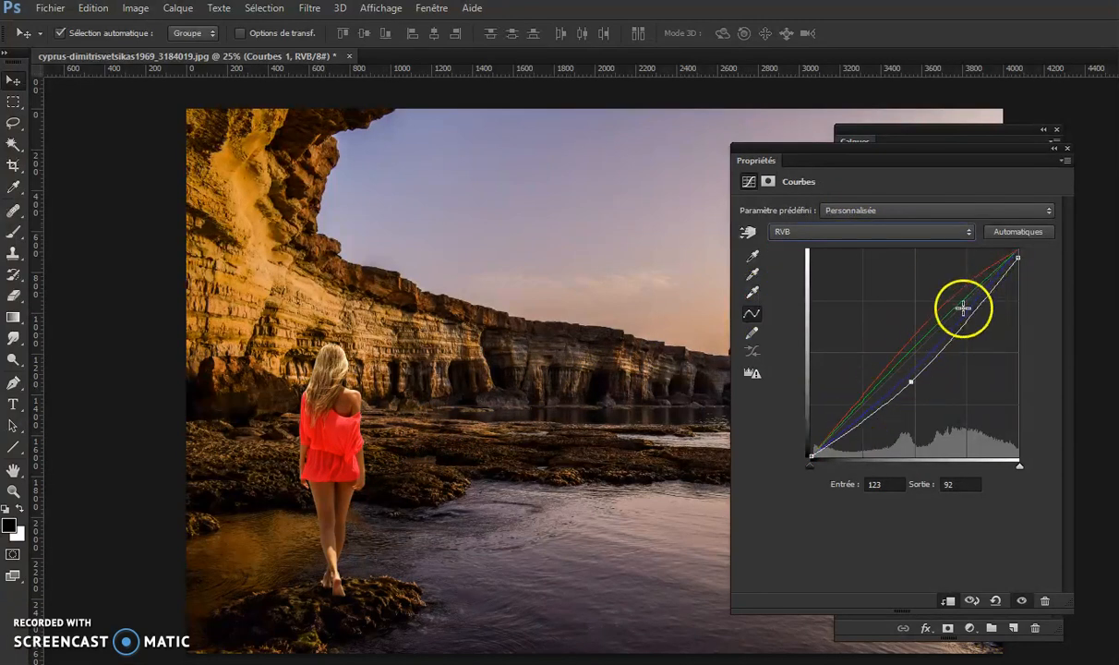
{"action": "left_click_drag", "start_coordinate": [911, 377], "coordinate": [916, 394]}
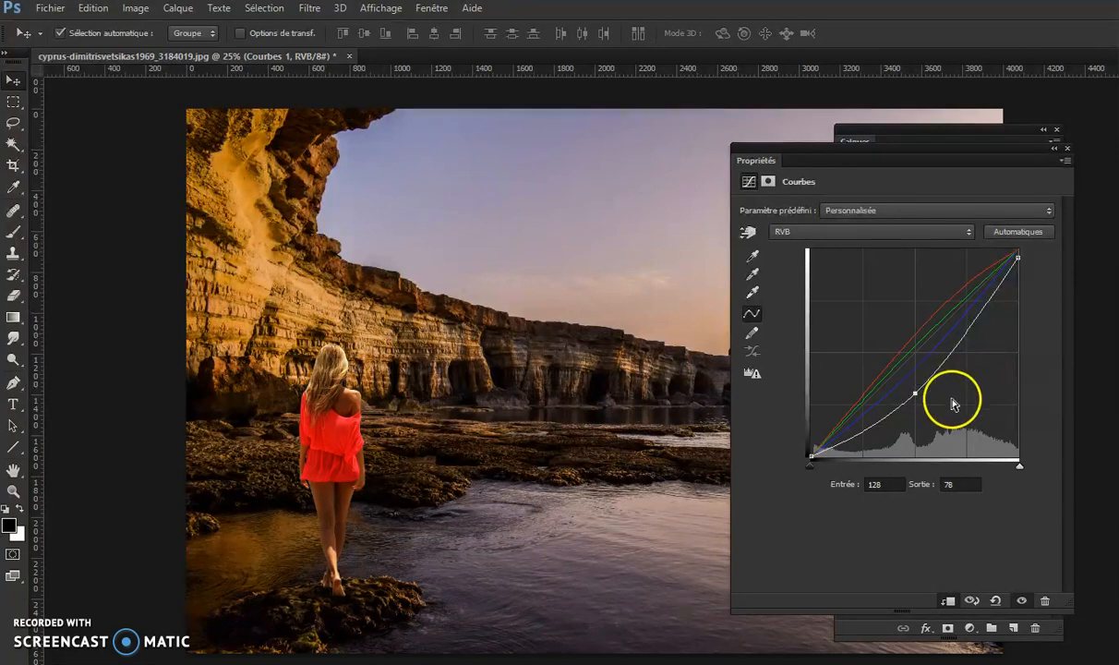
{"action": "left_click", "coordinate": [1067, 148]}
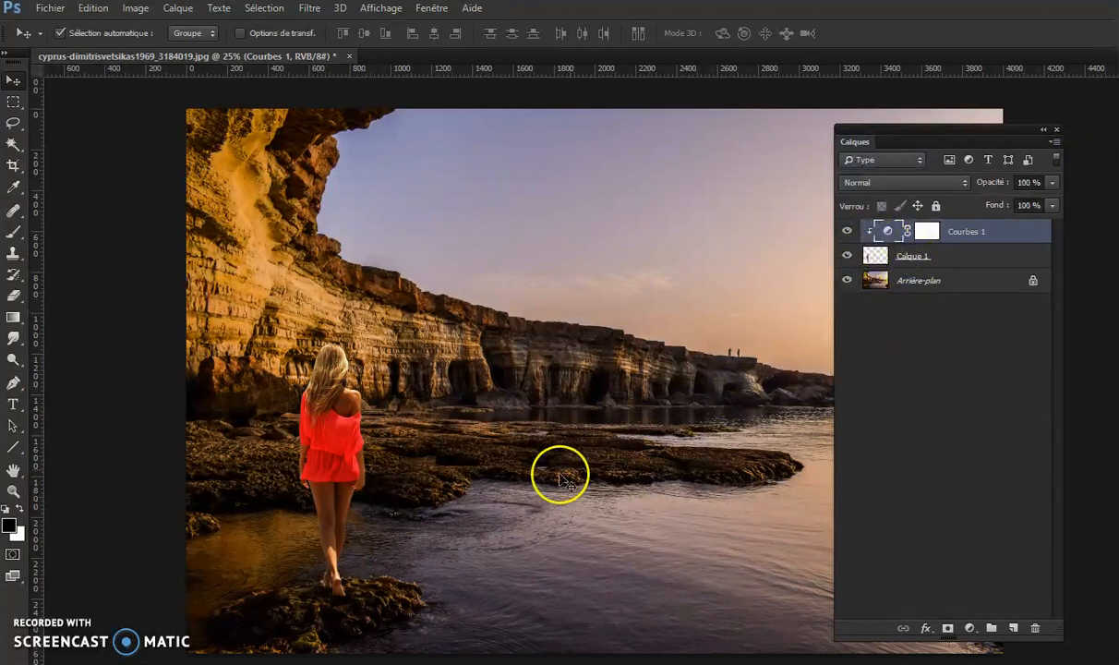
Step: Move the Calques panel off the image and toggle the Courbes 1 layer's visibility off and on to compare the woman's colours
{"action": "left_click_drag", "start_coordinate": [899, 132], "coordinate": [1048, 140]}
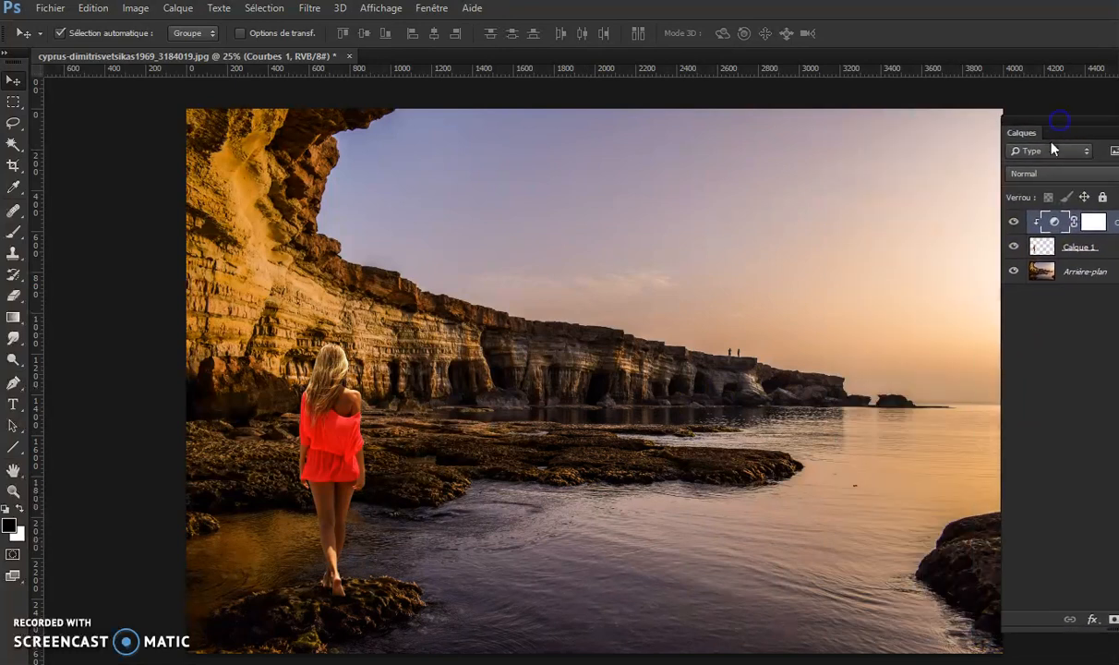
{"action": "left_click", "coordinate": [1014, 223]}
{"action": "left_click", "coordinate": [1013, 223]}
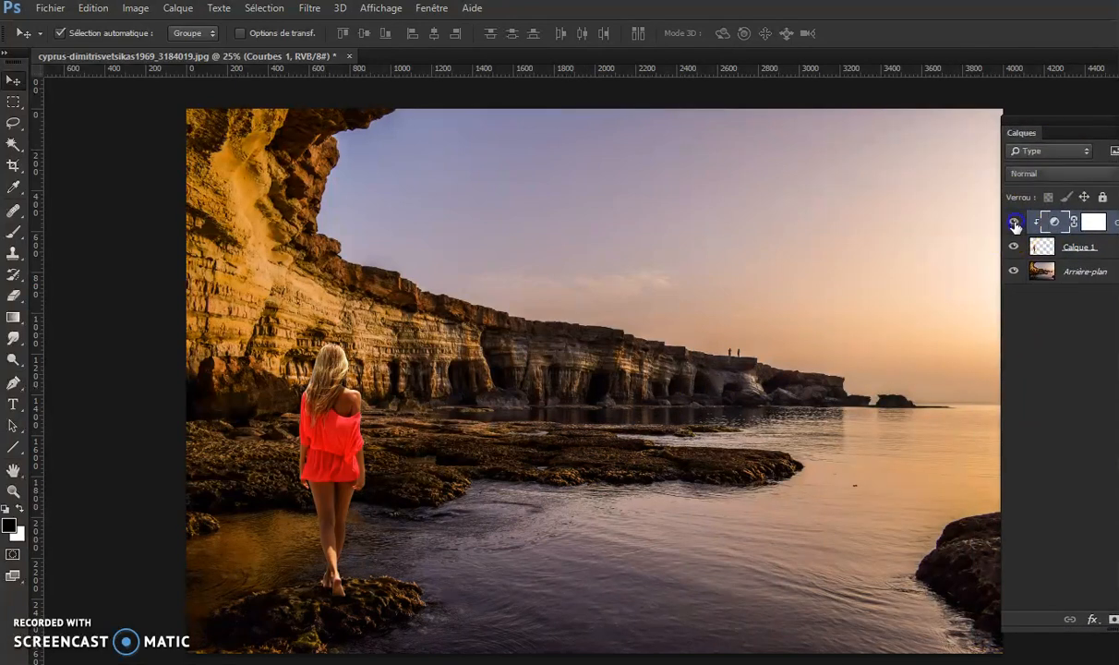